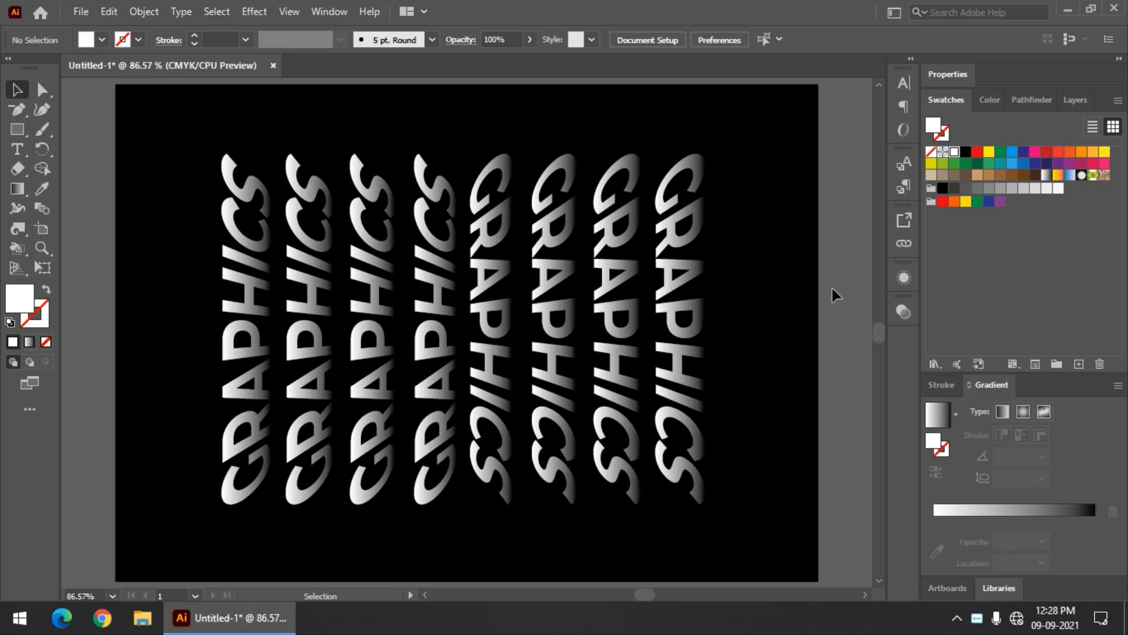
Delete all the vertical GRAPHICS text artwork, leaving only the black background on the artboard
drag(83, 134, 861, 528)
key(Delete)
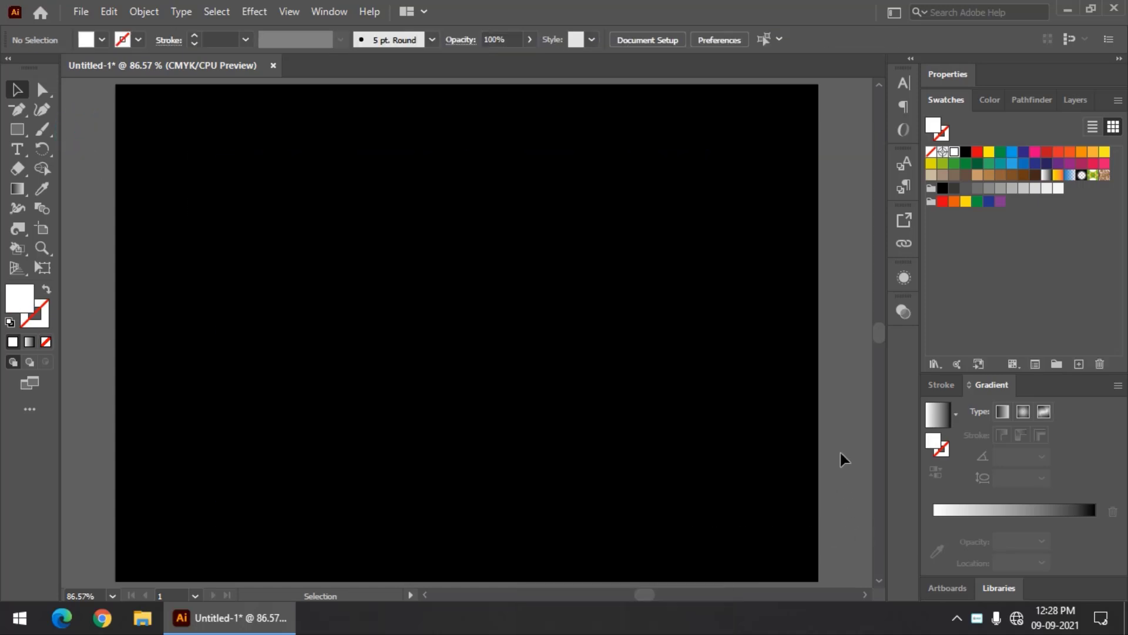
key(ctrl+minus)
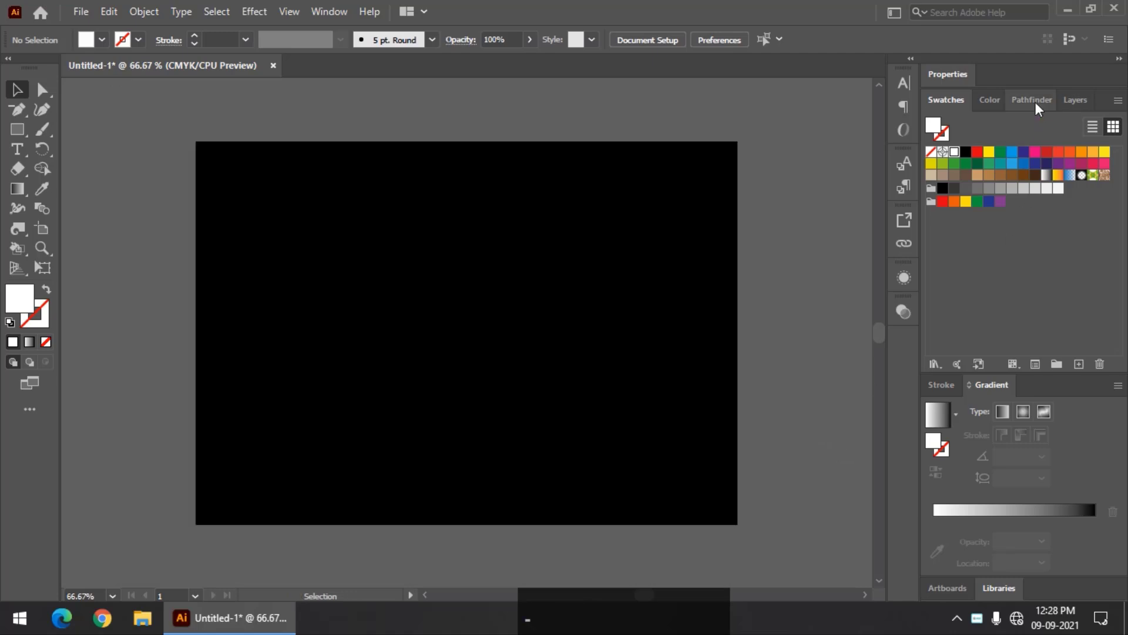
click(1067, 98)
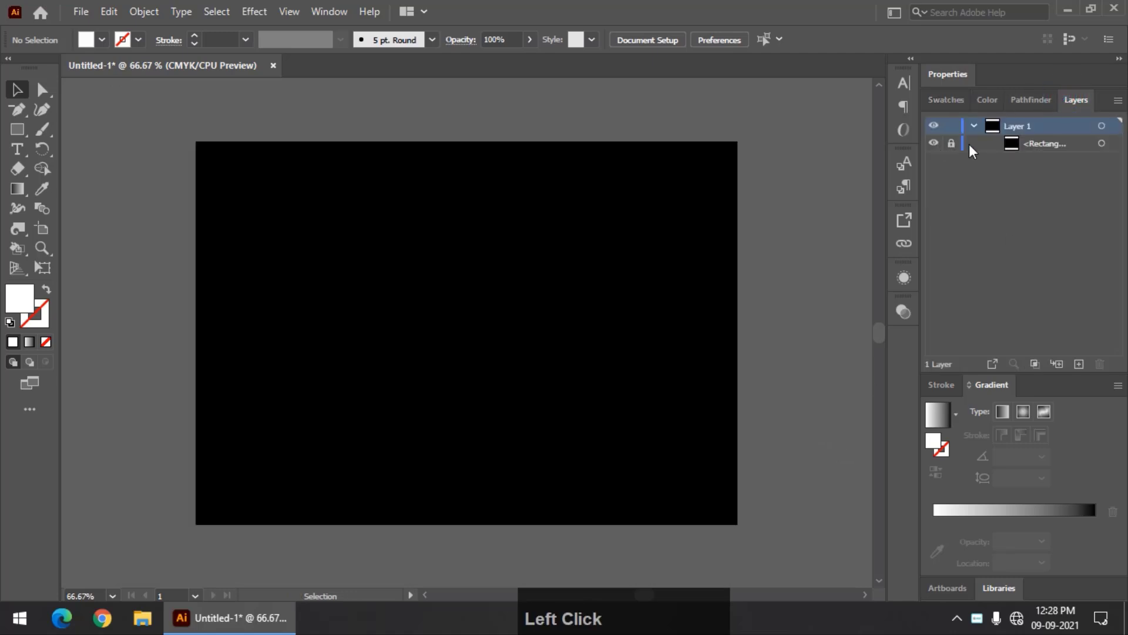
click(951, 143)
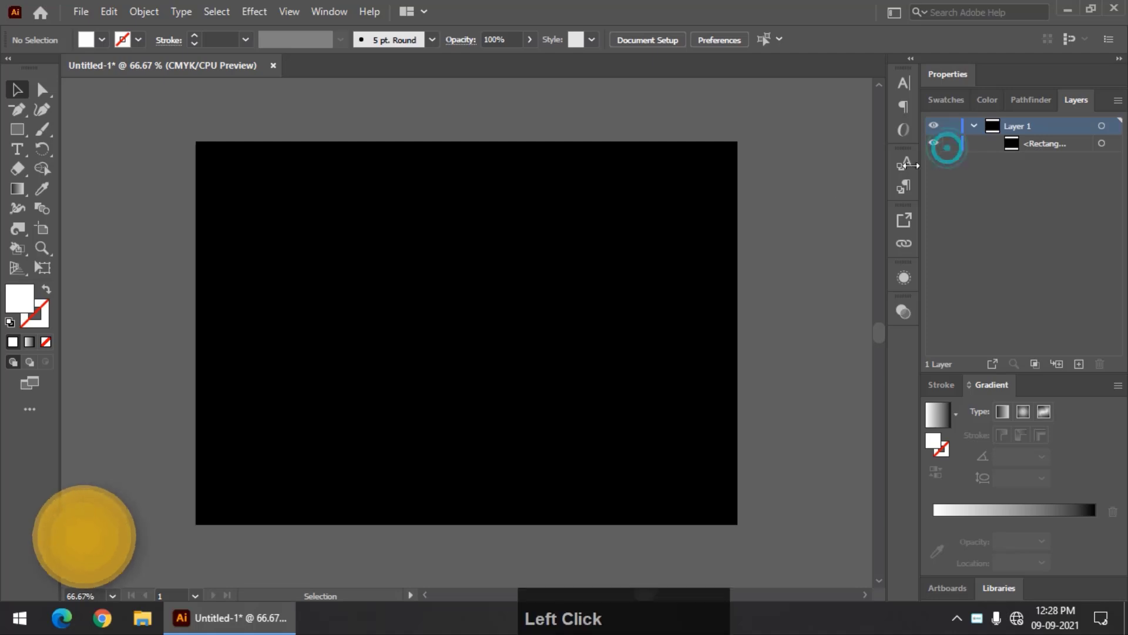
drag(630, 281, 776, 395)
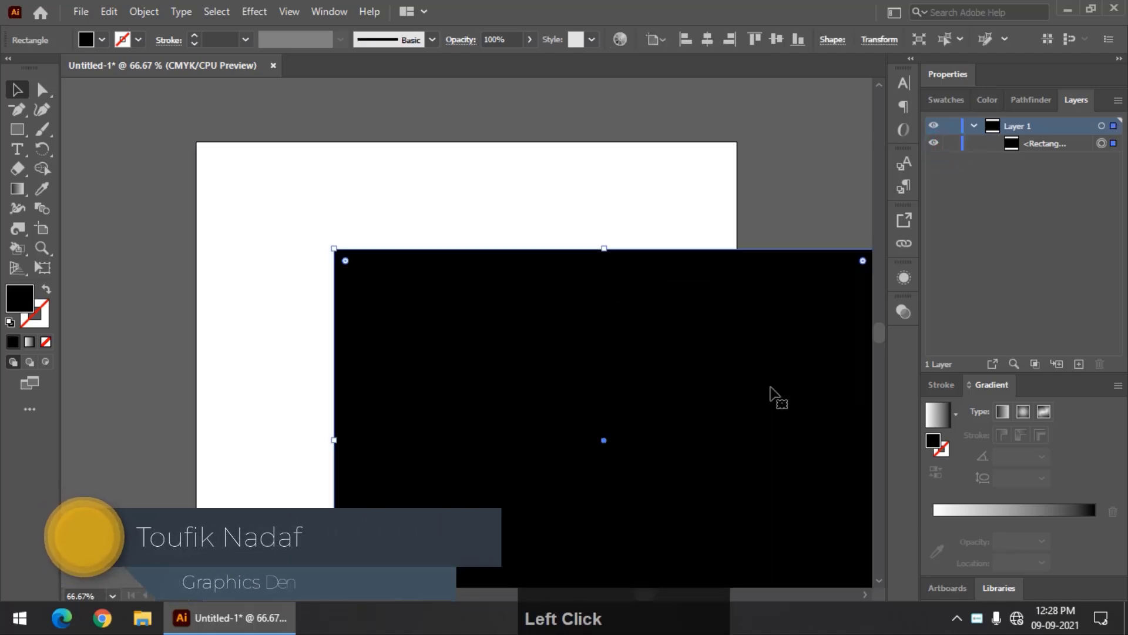
key(ctrl+z)
click(952, 144)
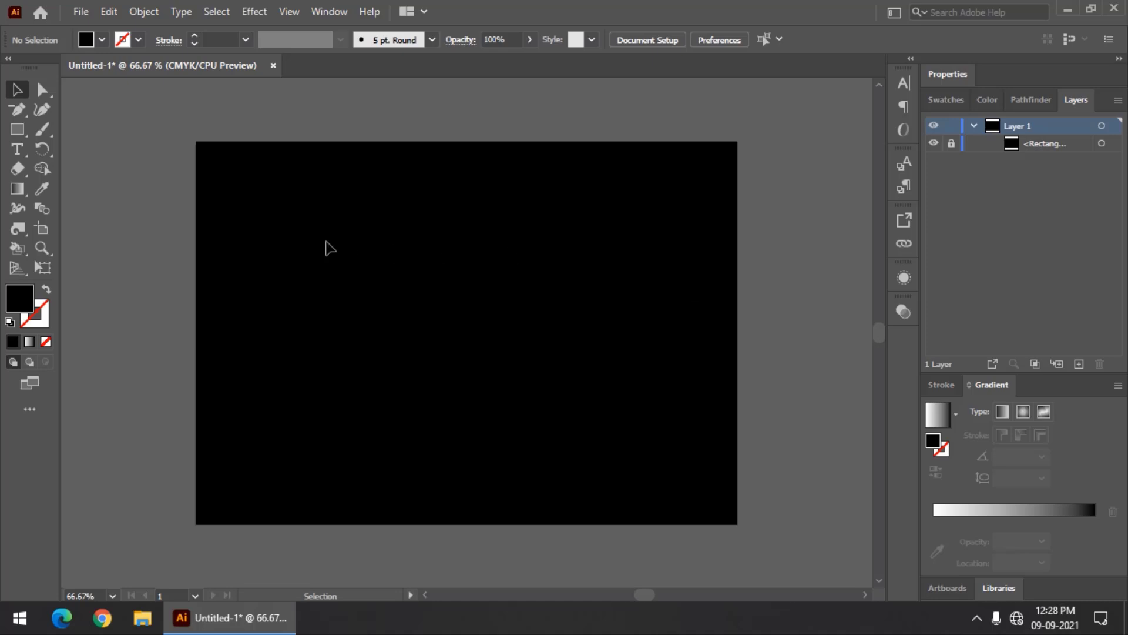
Add the text GRAPHICS with a white fill near the middle of the black artboard
click(17, 149)
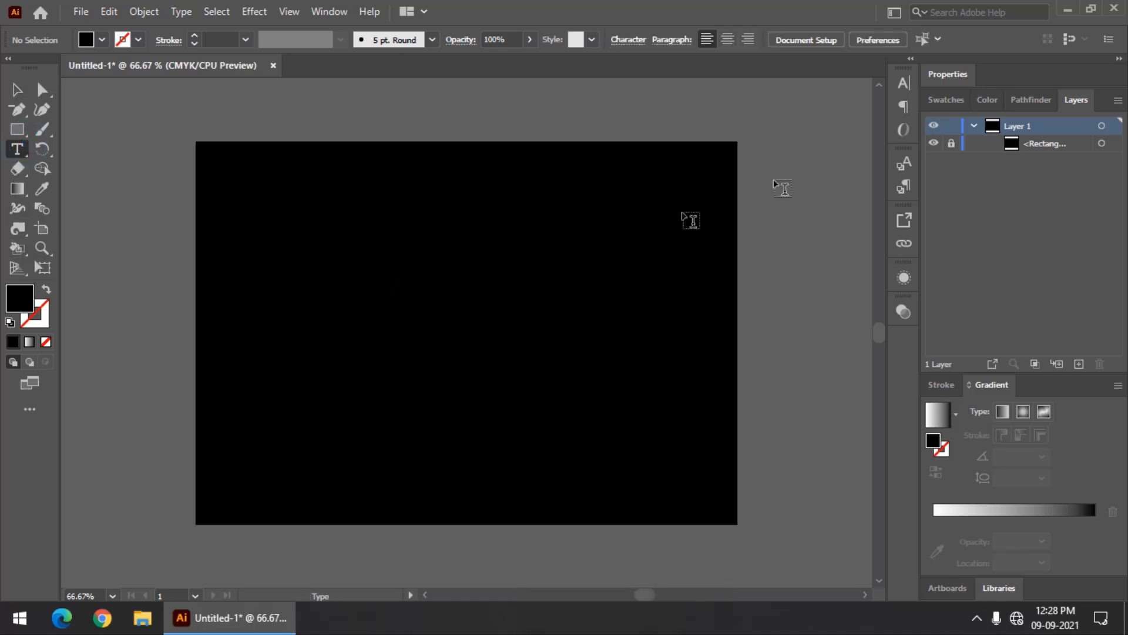
click(939, 99)
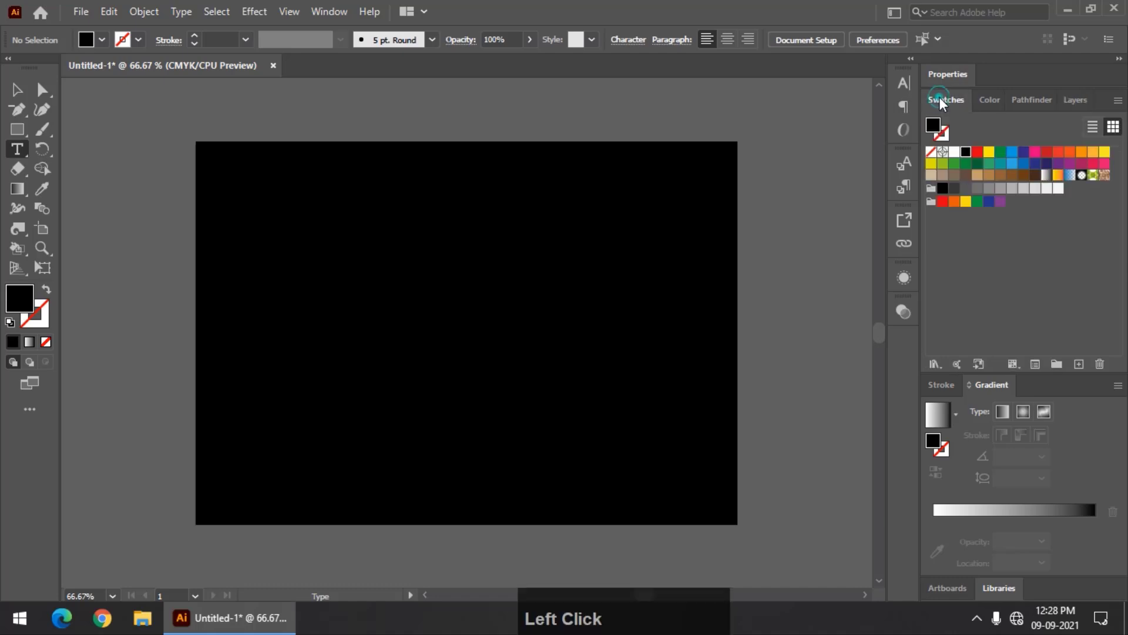
click(954, 152)
click(368, 315)
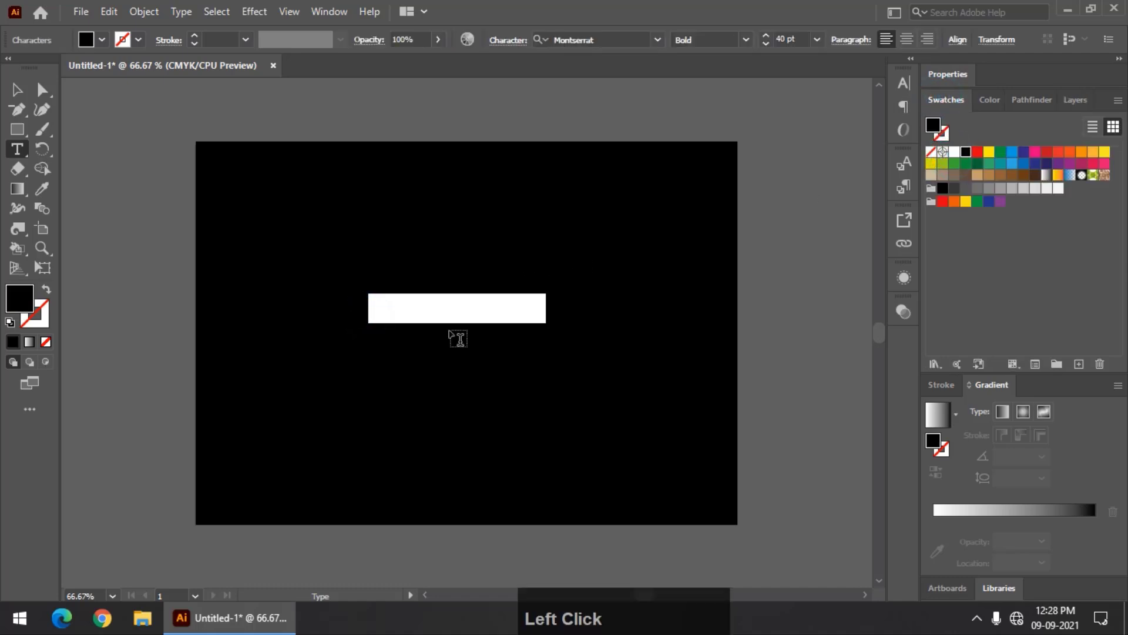
text(GRA)
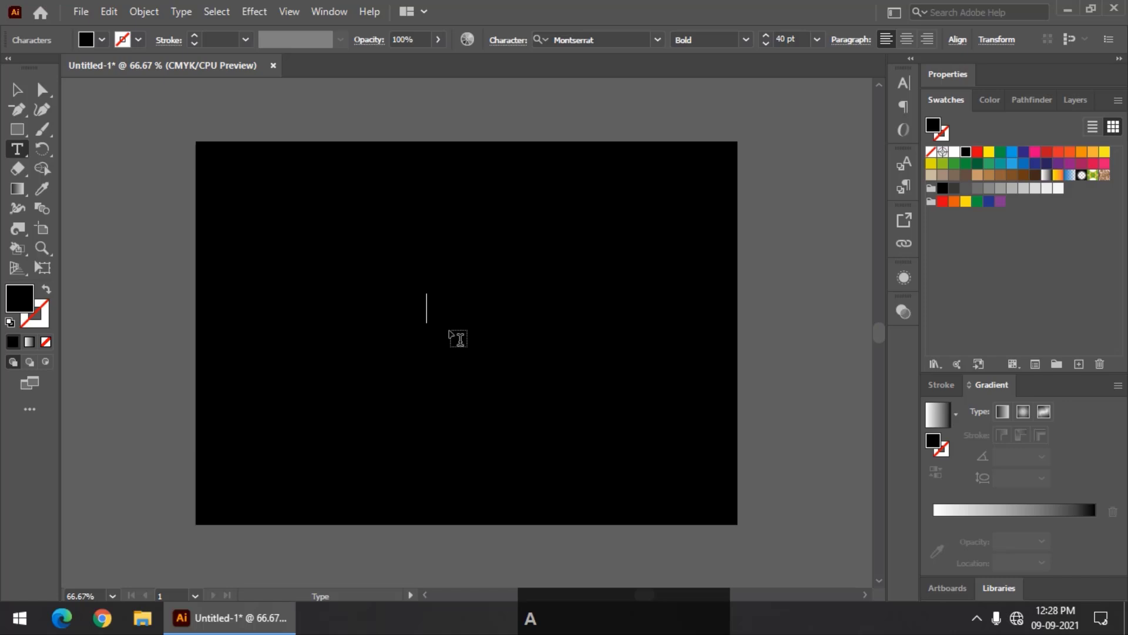
key(ctrl+a)
click(955, 152)
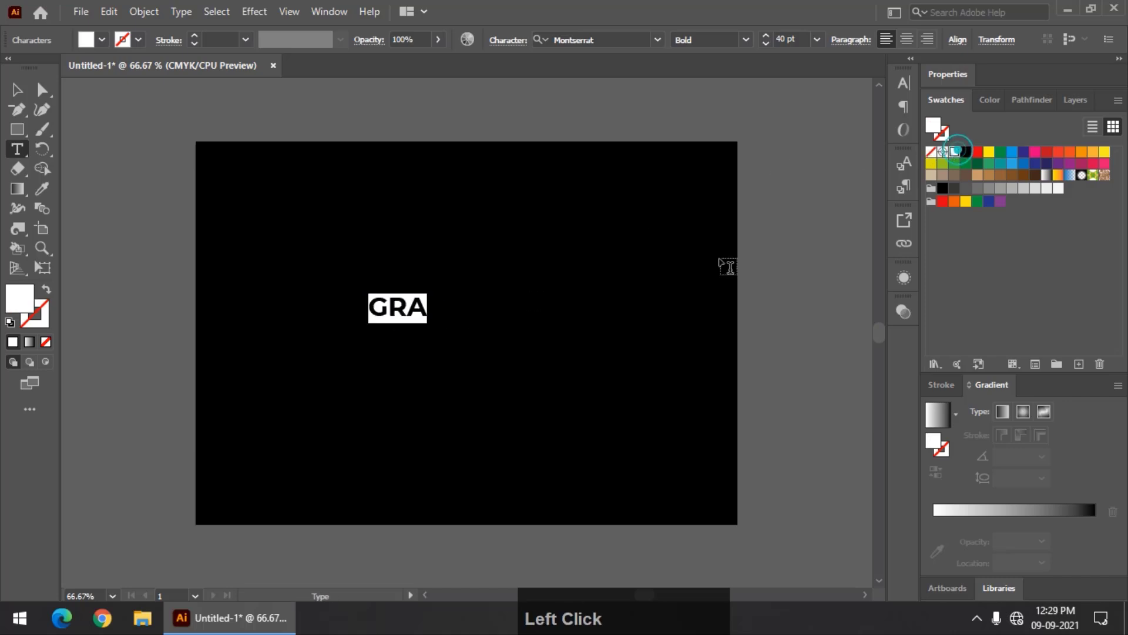
click(420, 299)
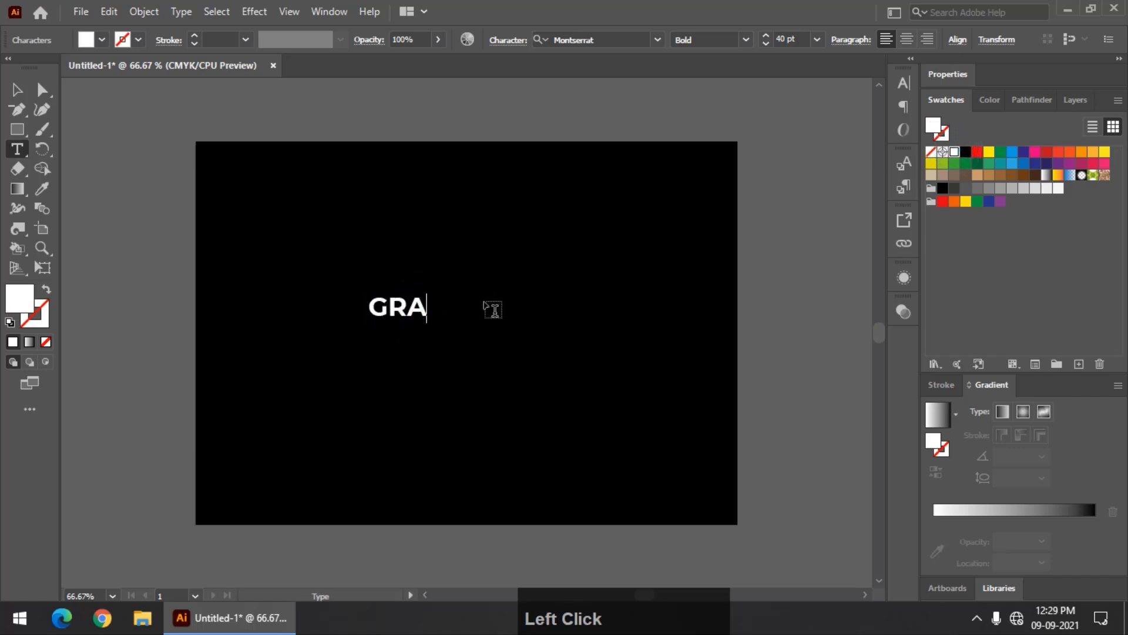
text(PH)
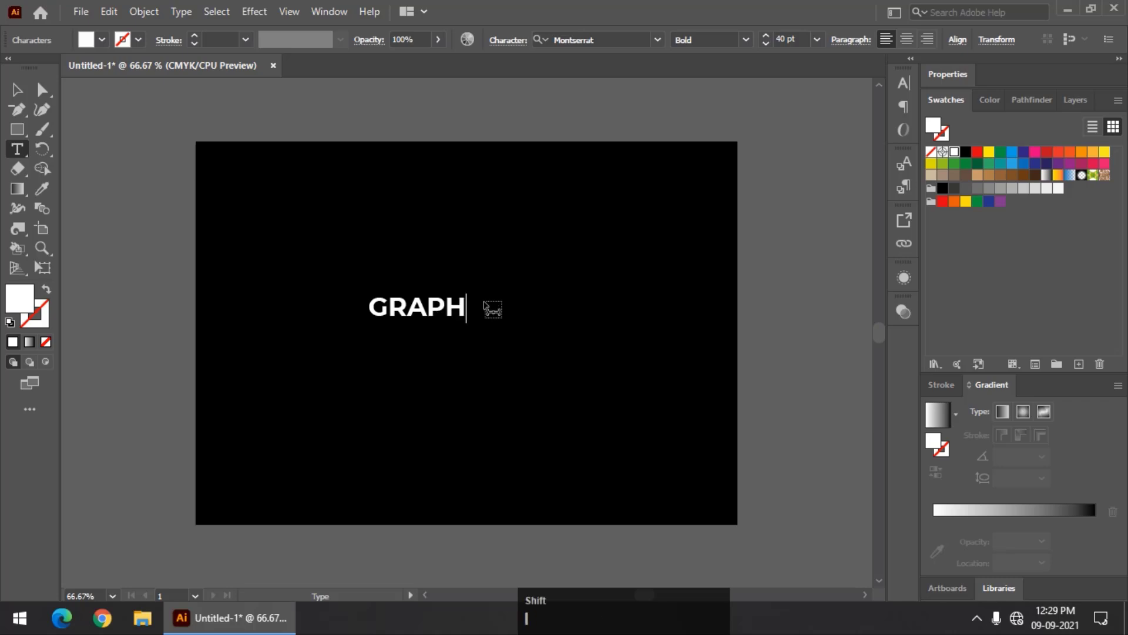
text(ICS)
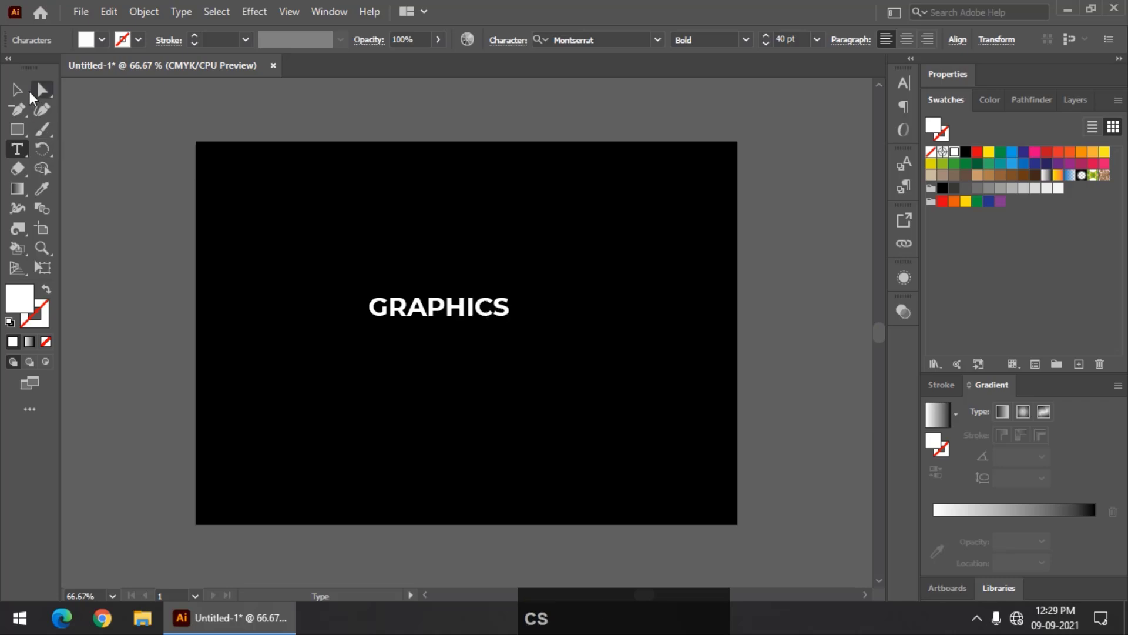
click(16, 90)
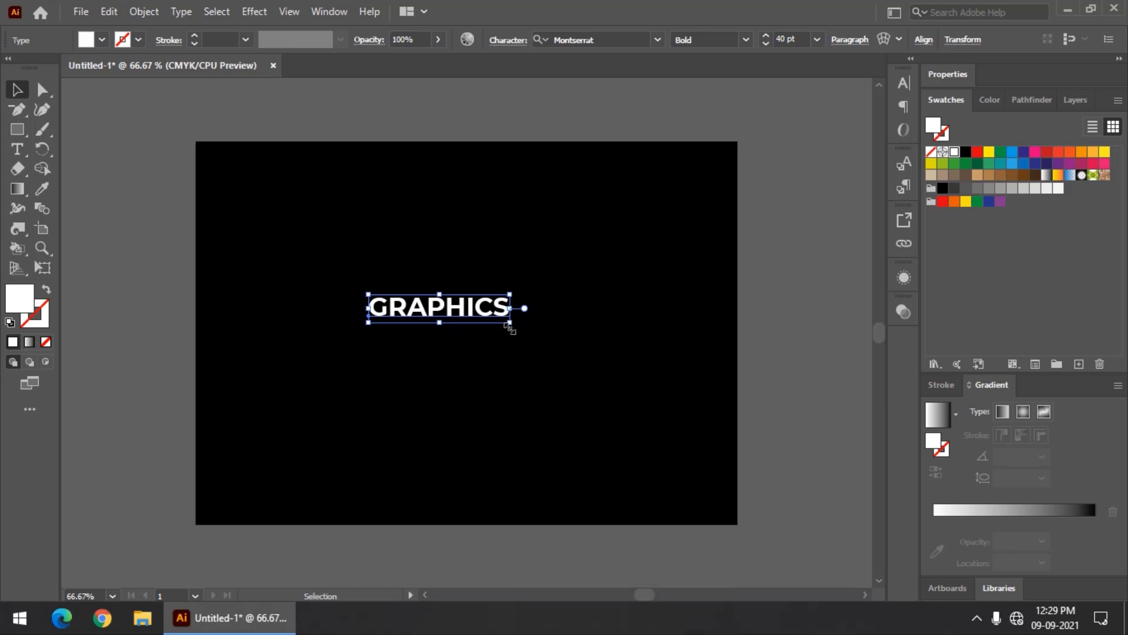
Enlarge the GRAPHICS text proportionally to about 77 pt and shift it toward the artboard's centre
drag(506, 322, 616, 350)
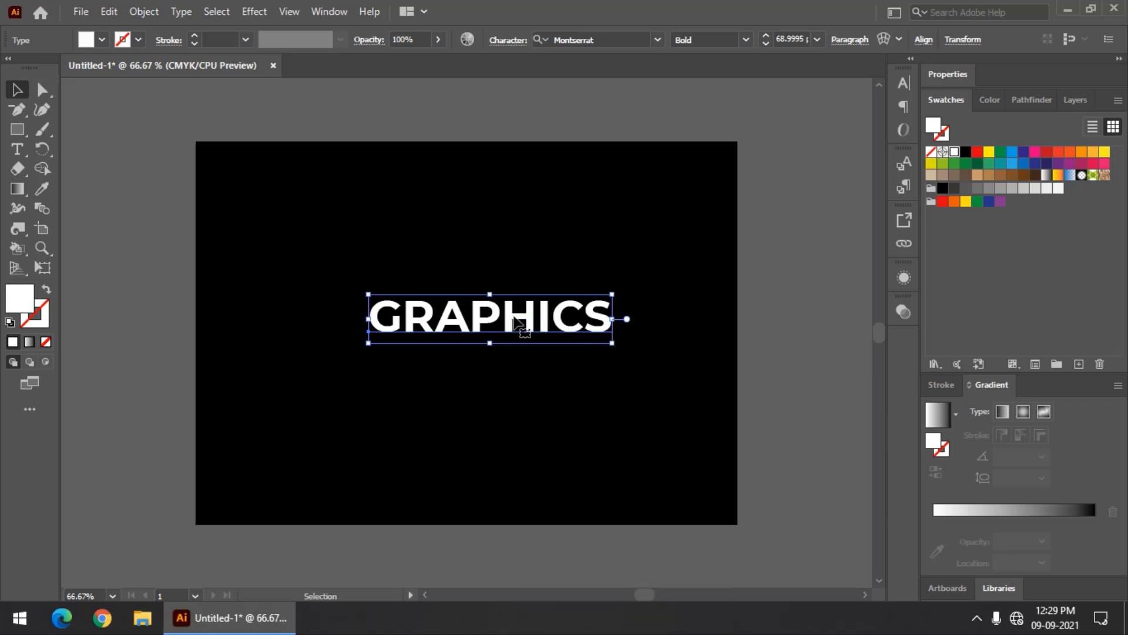
drag(517, 320, 482, 315)
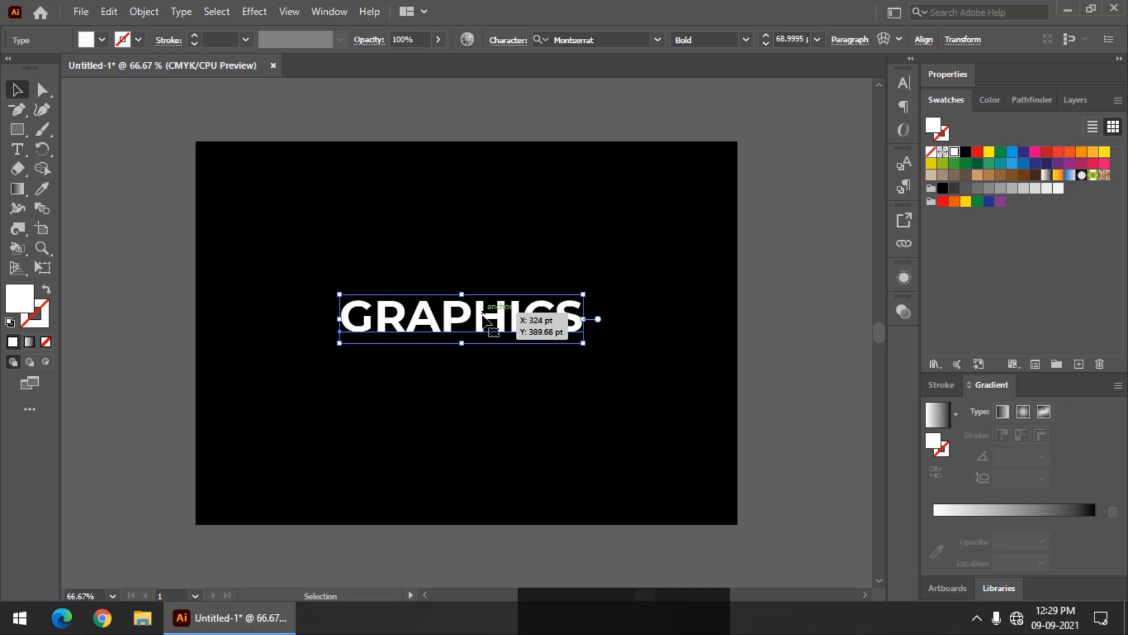
key(shift)
drag(584, 345, 614, 353)
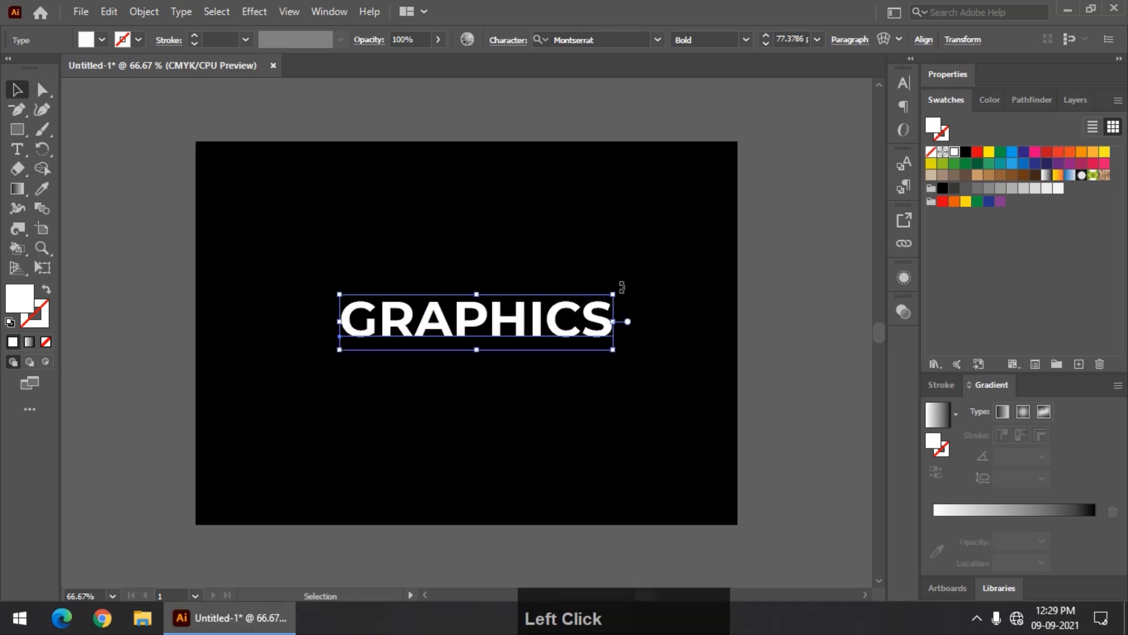
Rotate the GRAPHICS text 90° counterclockwise so it reads upward and move it near the artboard's left edge
drag(622, 287, 470, 217)
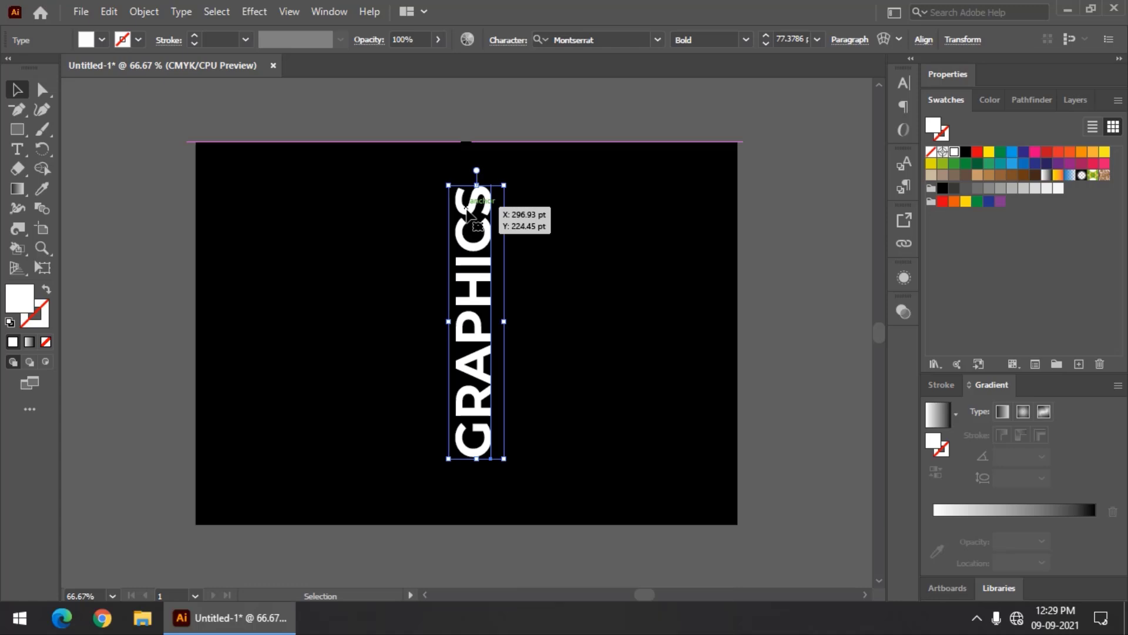
drag(461, 289, 295, 297)
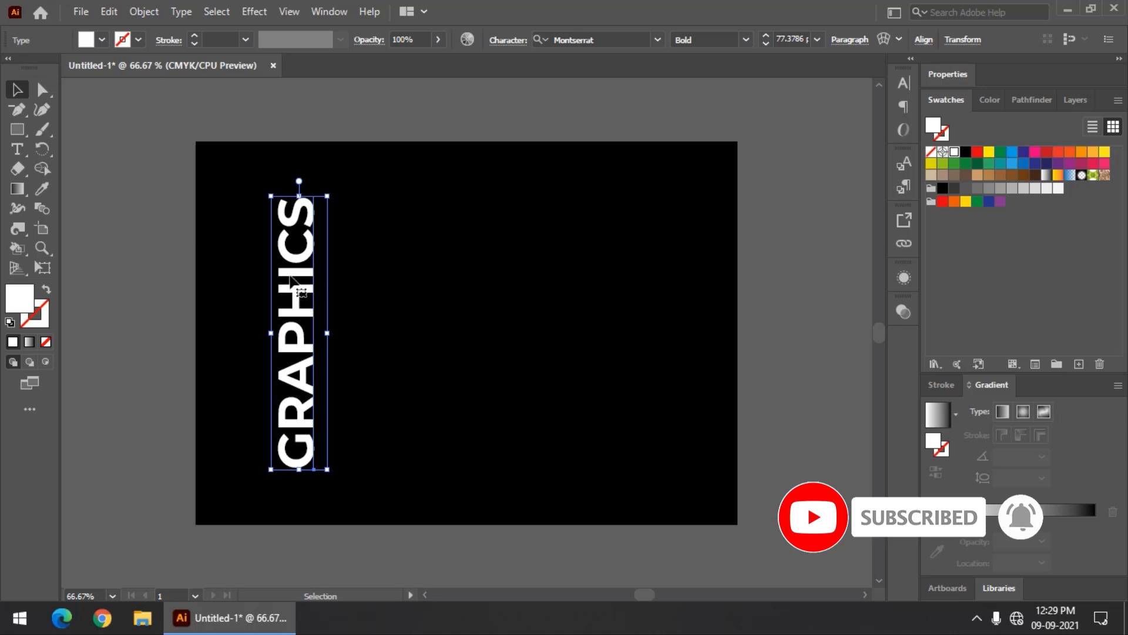
drag(292, 281, 271, 274)
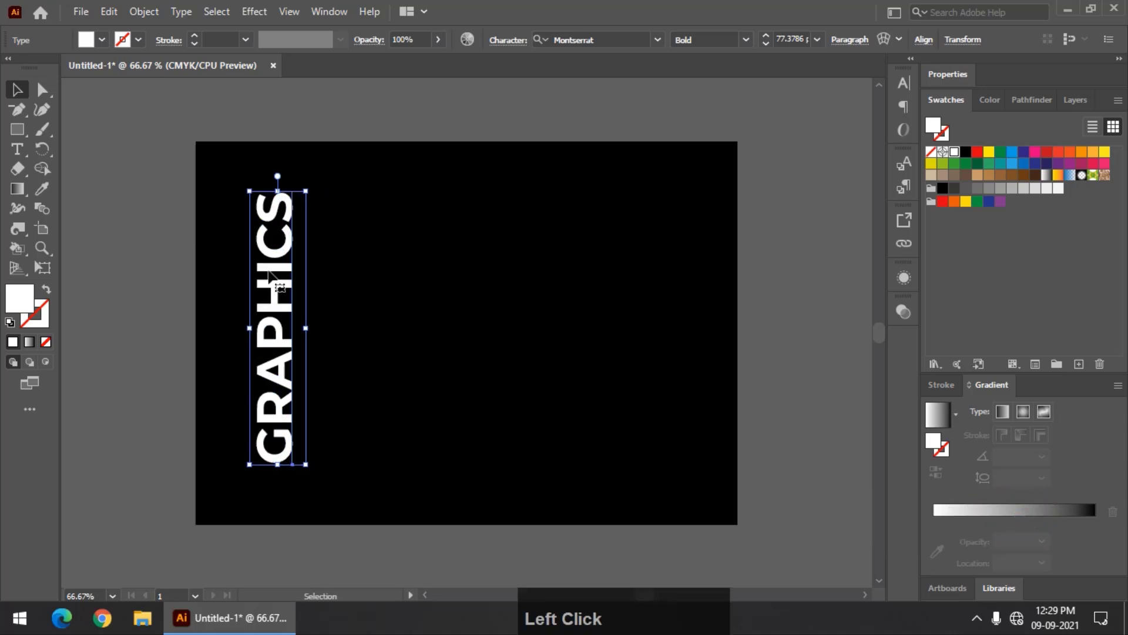
Scale the vertical text down proportionally to about 65 pt and nudge it slightly upward
key(shift)
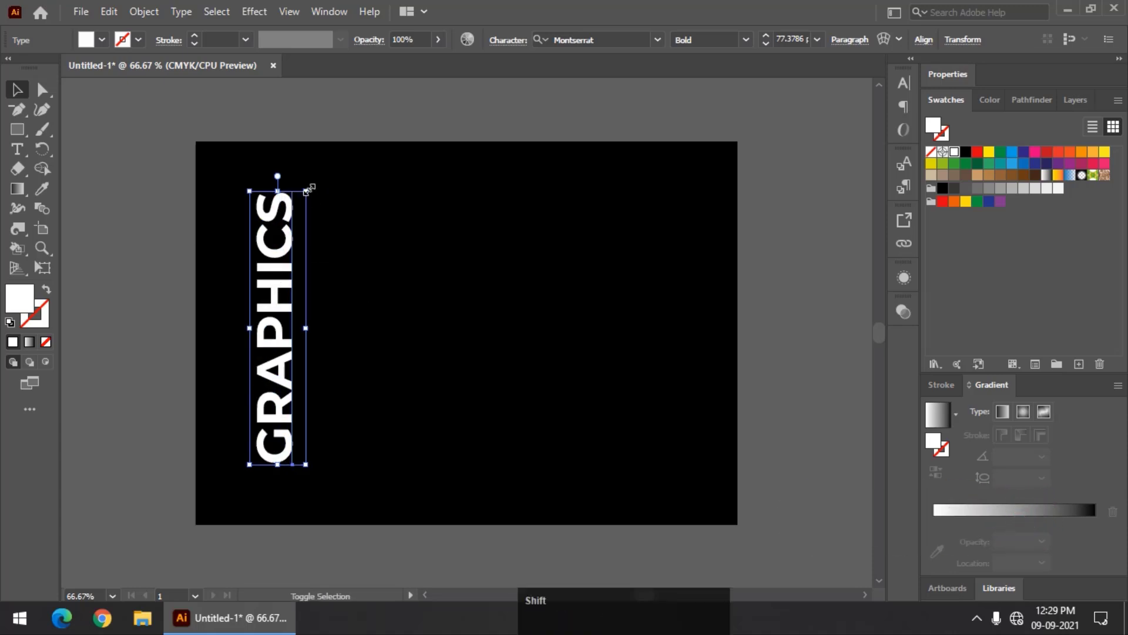
drag(306, 189, 297, 233)
drag(268, 294, 267, 284)
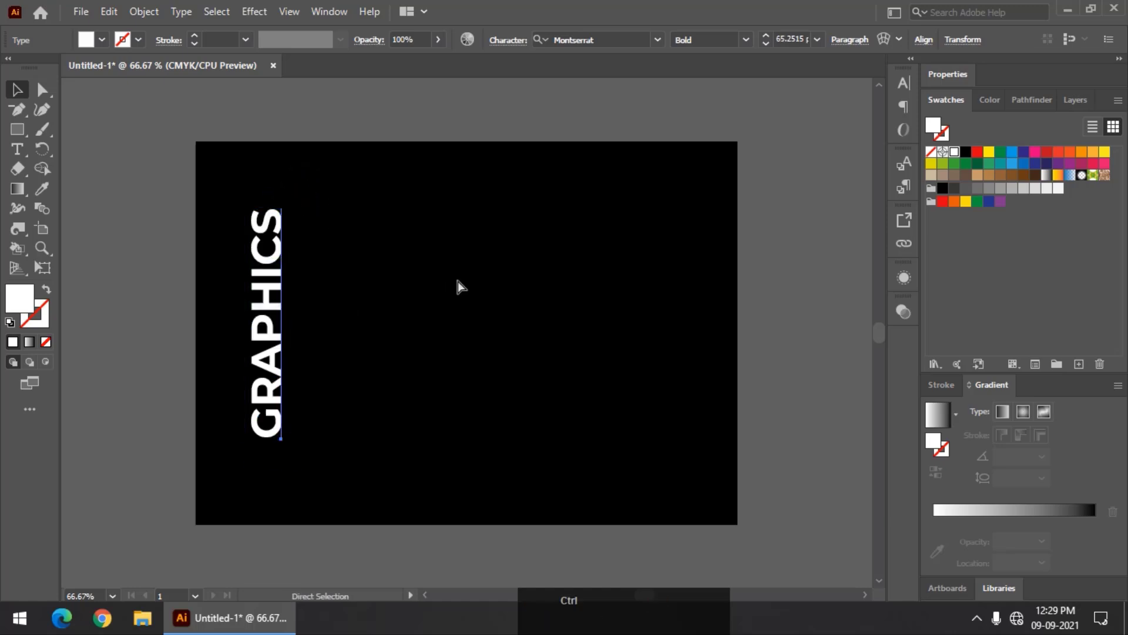
Try to taper the live vertical text with Perspective Distort by pulling its upper-right corner down
key(ctrl+=)
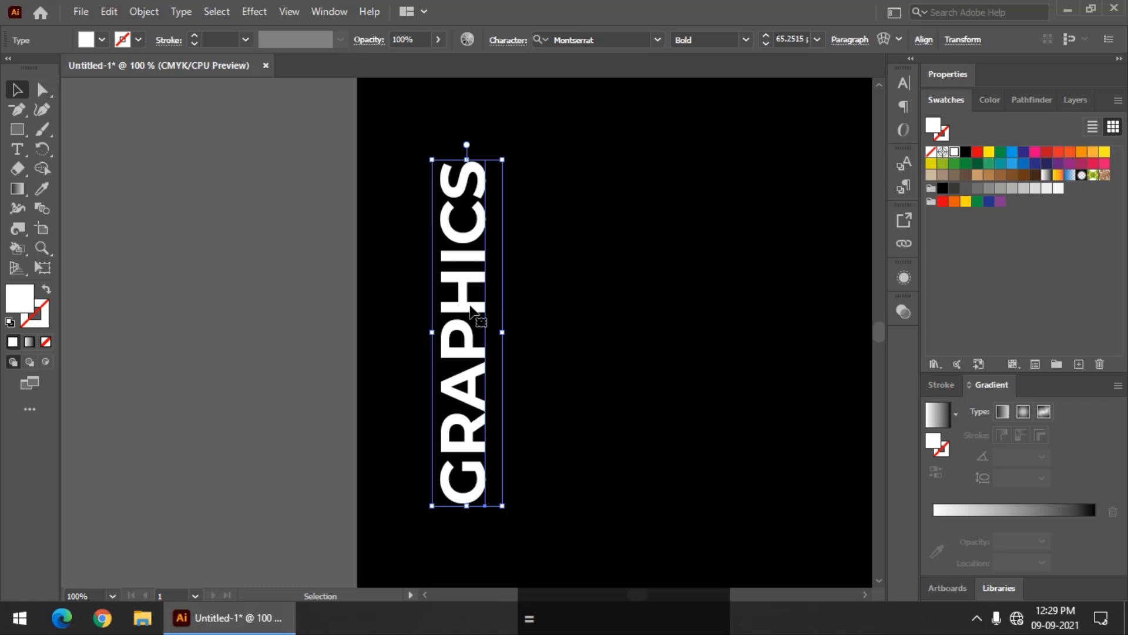
key(ctrl+minus)
key(space)
drag(579, 344, 431, 330)
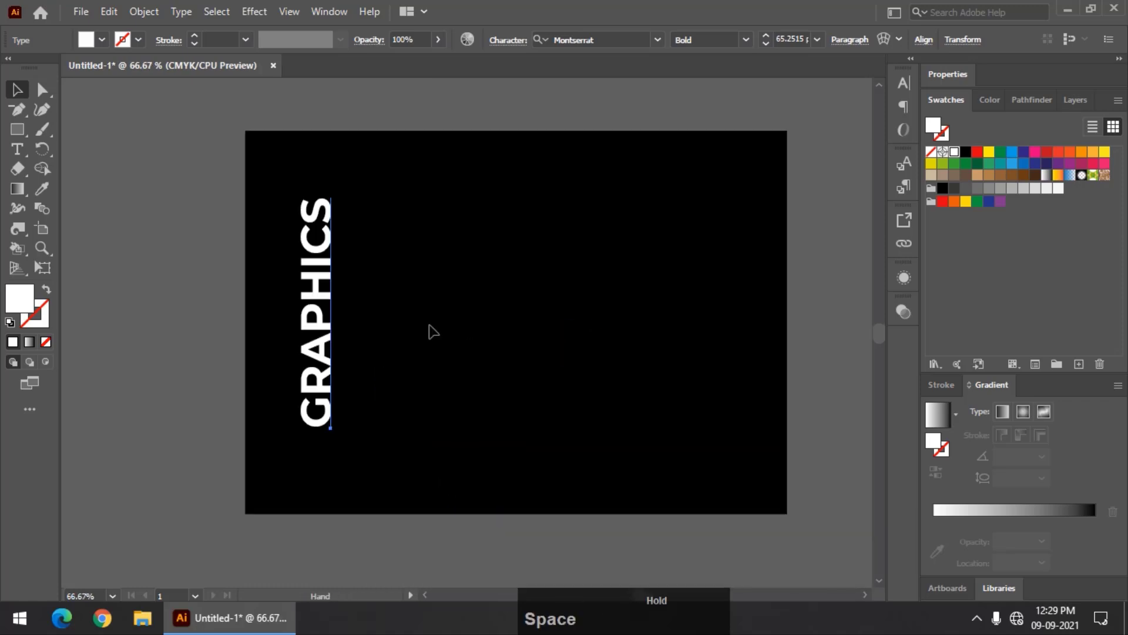
key(ctrl+=)
key(space)
drag(562, 338, 380, 306)
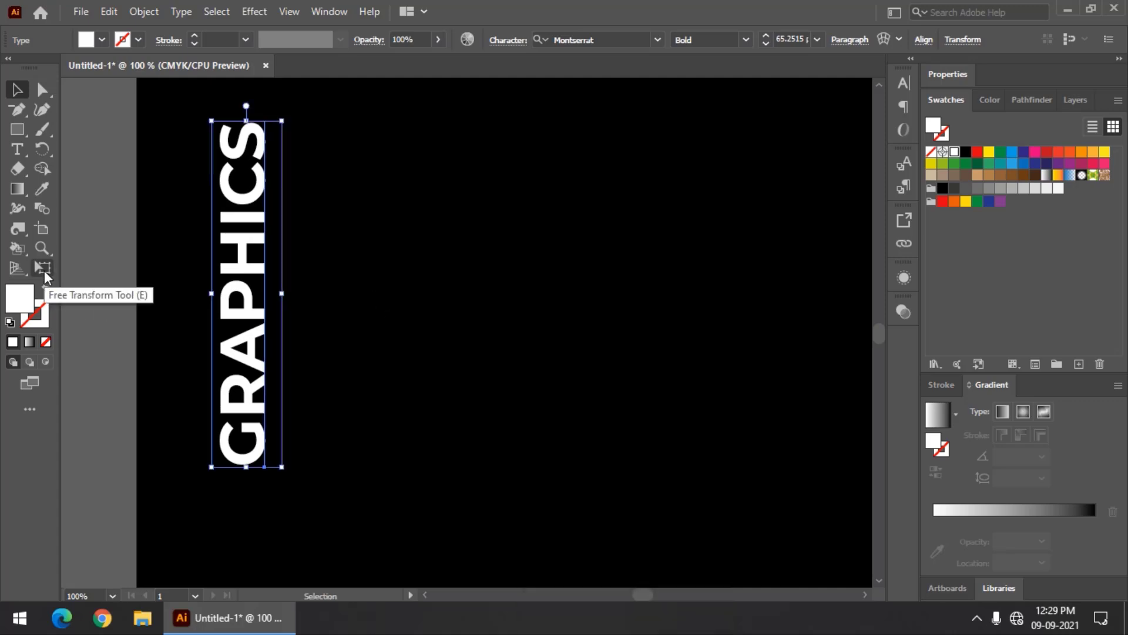
click(44, 271)
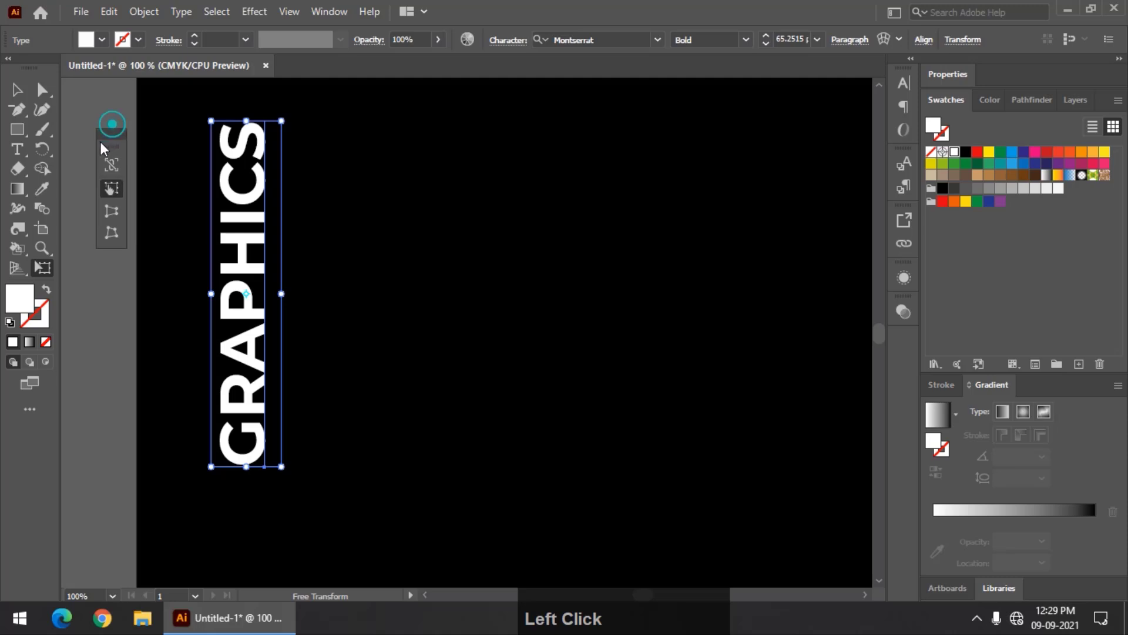
drag(101, 143, 91, 161)
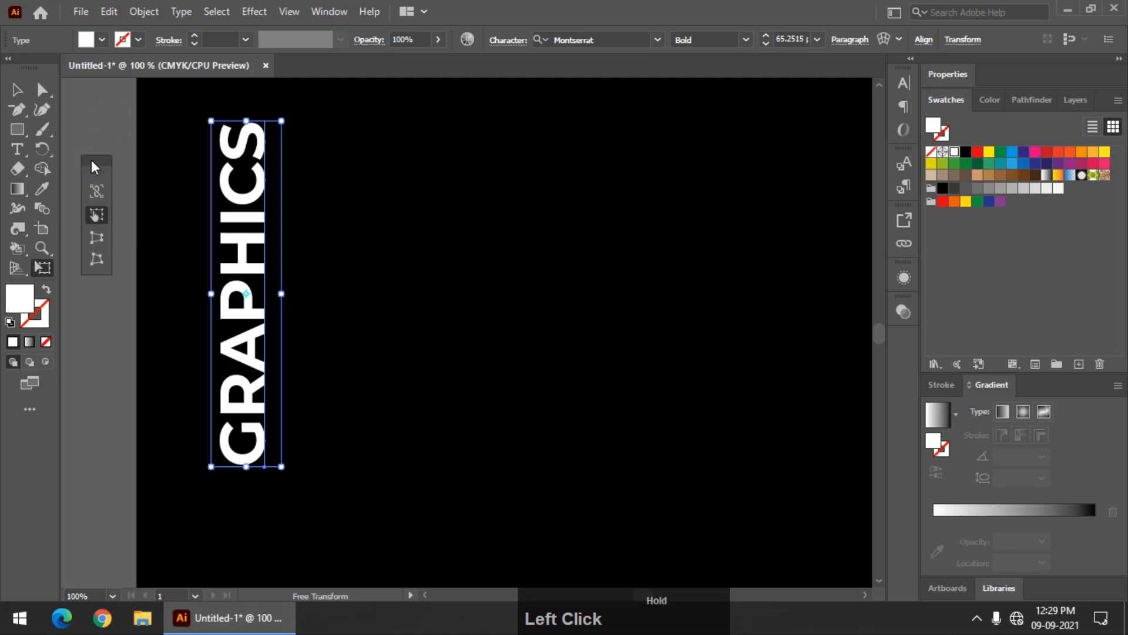
click(98, 243)
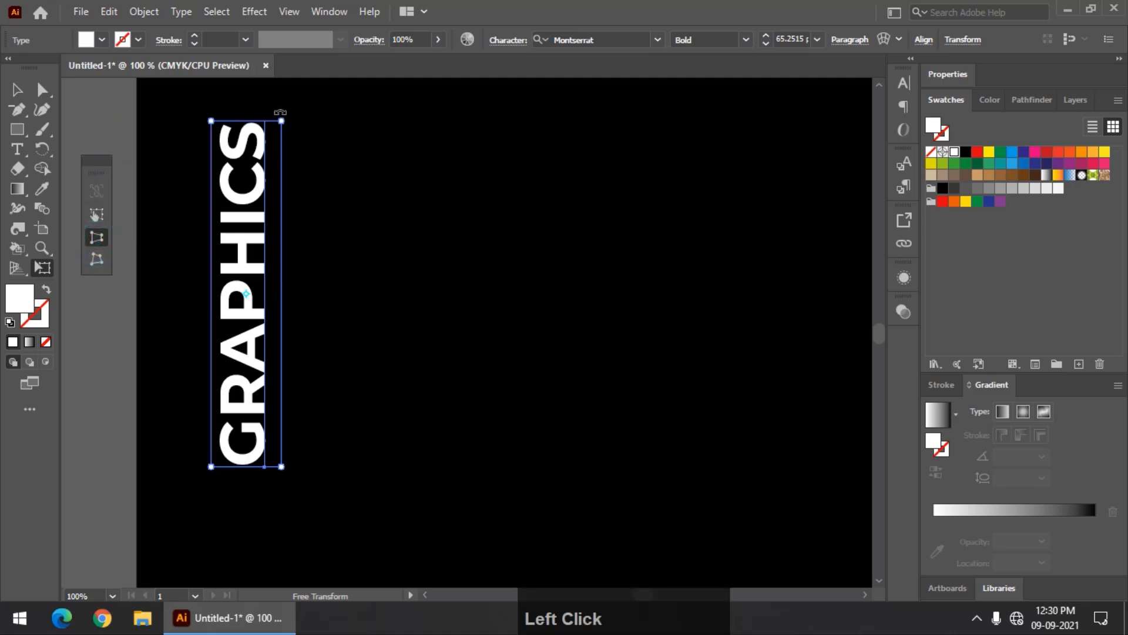
drag(282, 121, 282, 167)
click(17, 89)
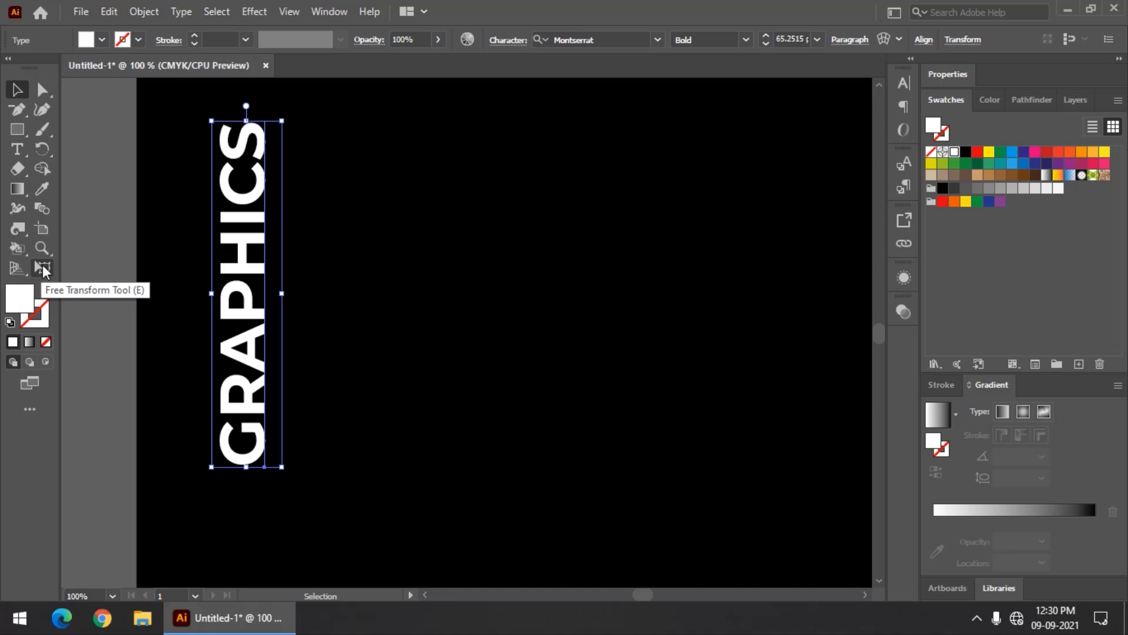
Expand the vertical text into outlines with Object and Fill enabled
click(148, 13)
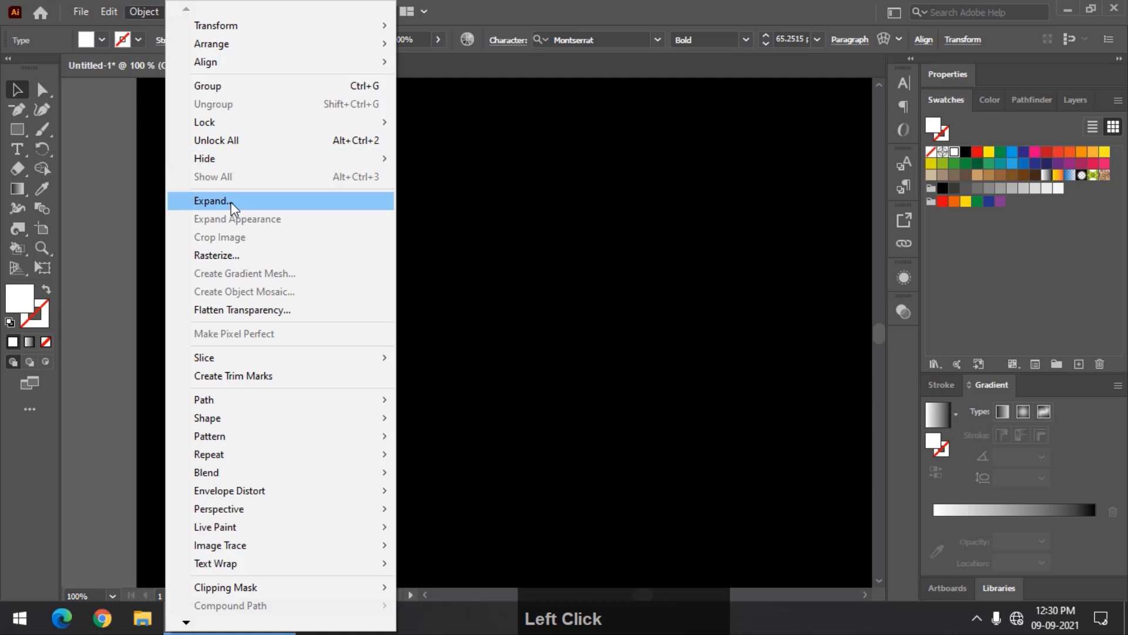
click(231, 202)
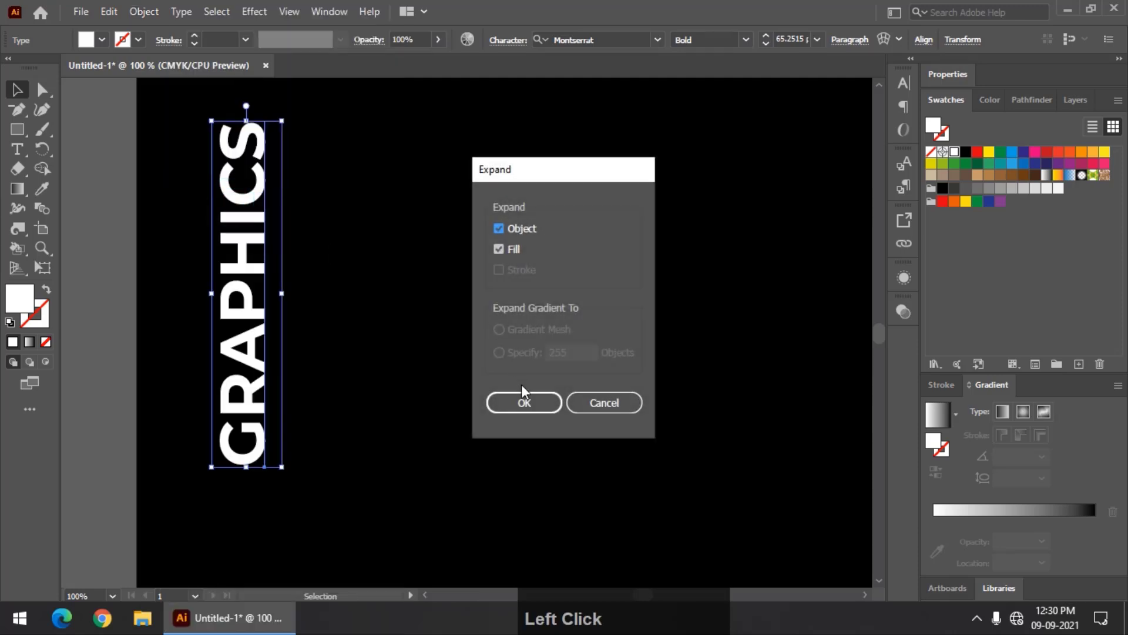
click(516, 397)
Taper the expanded text with Perspective Distort, pulling its upper-right corner down so the right edge shortens at both ends
click(49, 271)
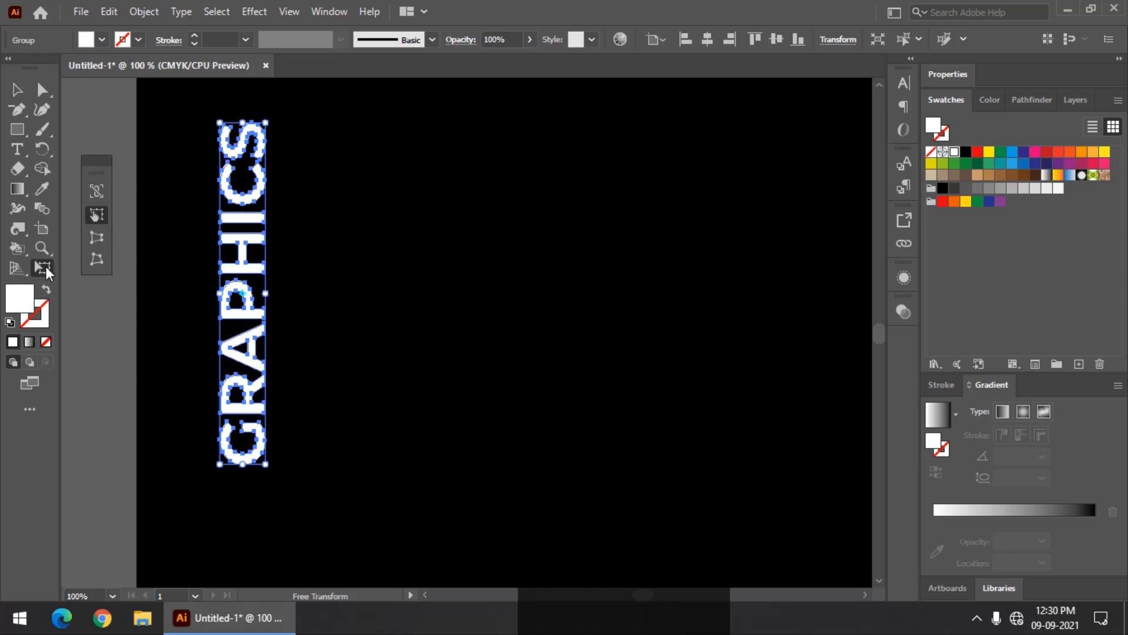
click(95, 244)
drag(267, 124, 266, 175)
click(17, 90)
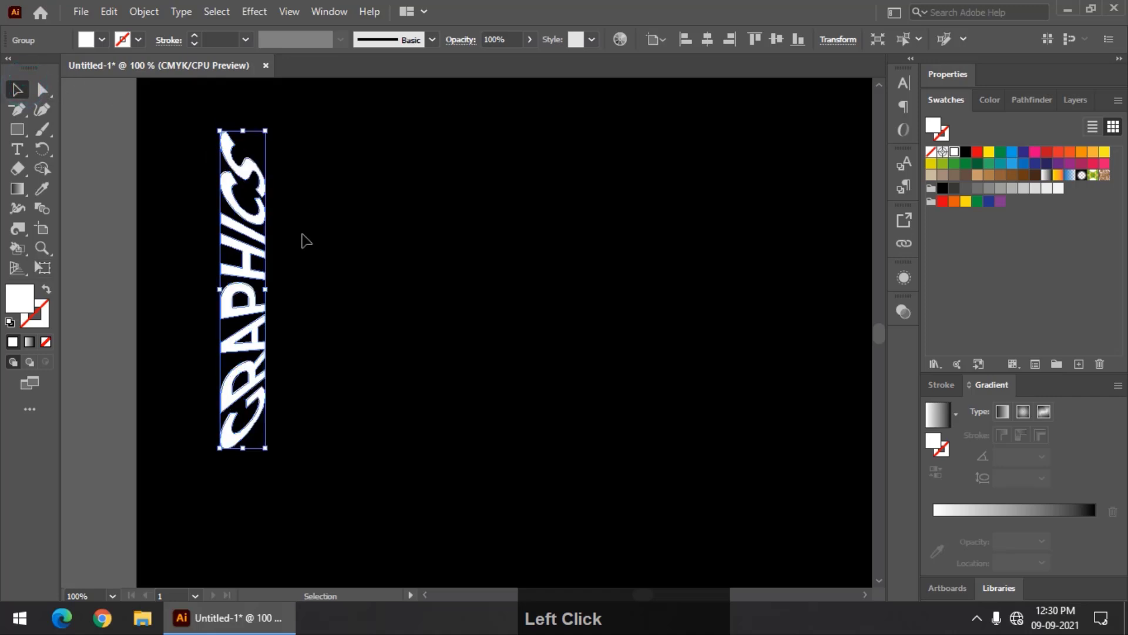
Duplicate the tapered text straight to the right, leaving a wide gap between it and the original
drag(250, 238, 474, 246)
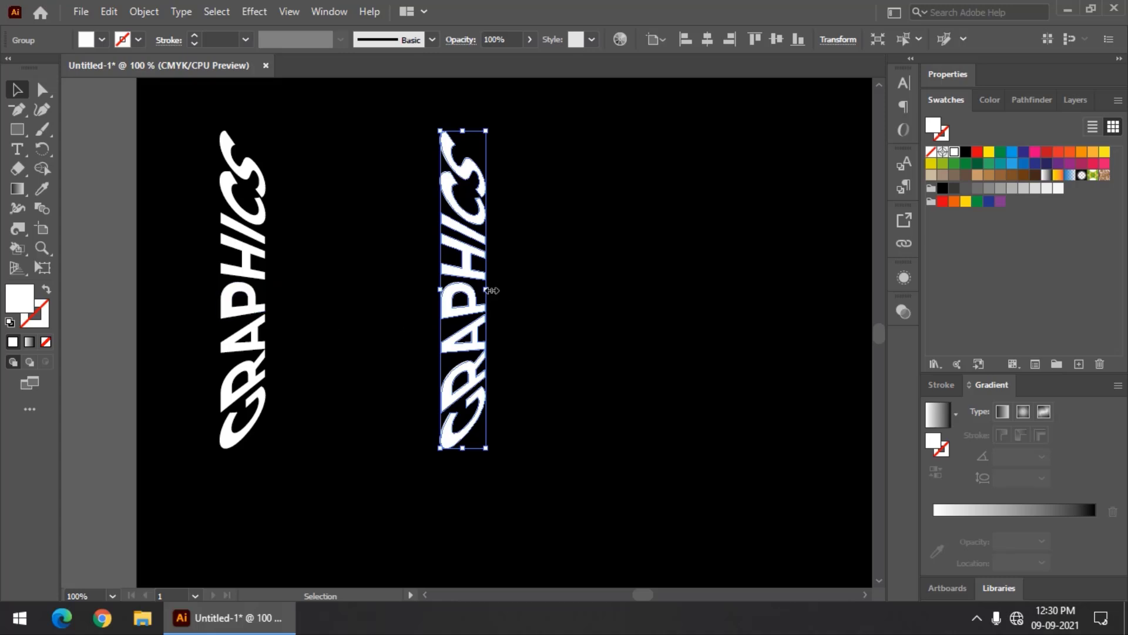
Narrow the right-hand GRAPHICS text slightly and shift both texts left, leaving a smaller gap between them
drag(486, 289, 479, 290)
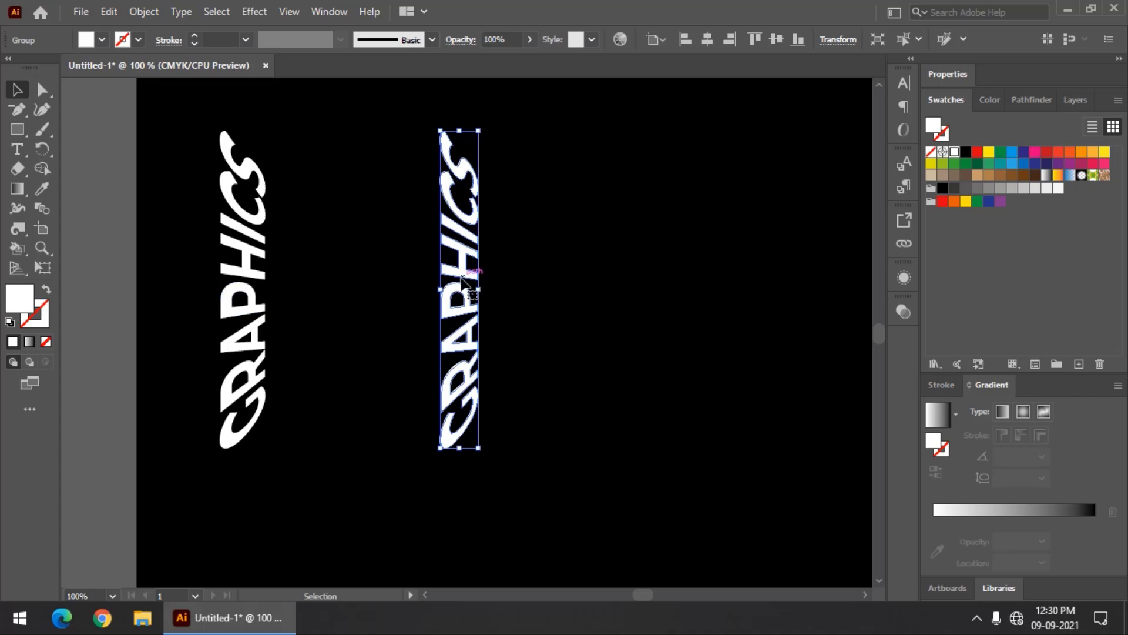
drag(475, 289, 427, 276)
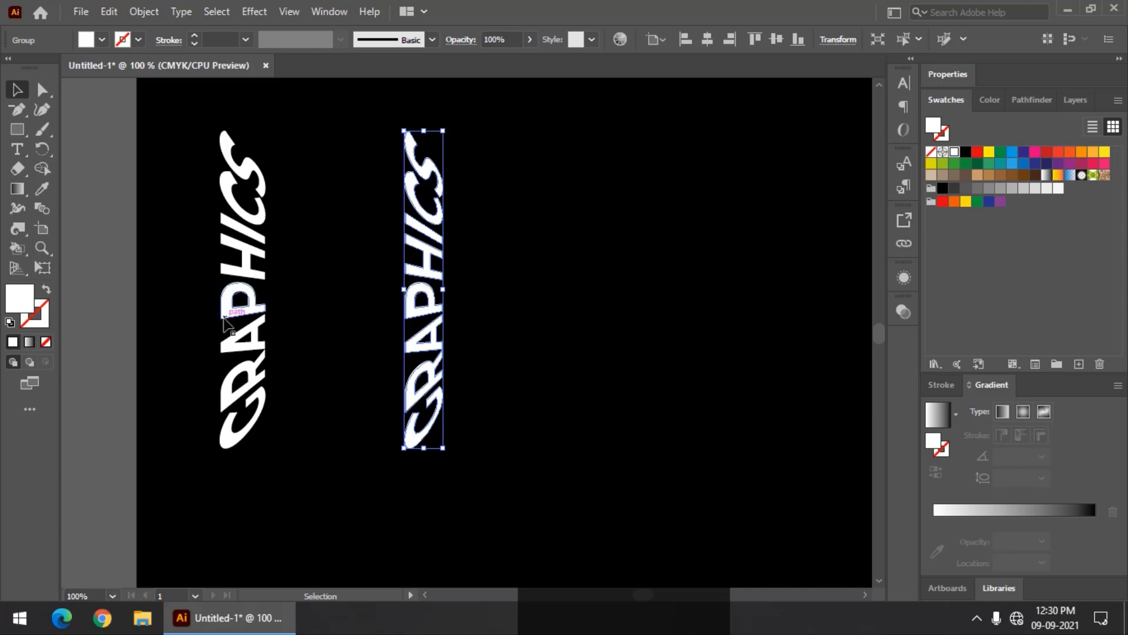
drag(271, 294, 259, 304)
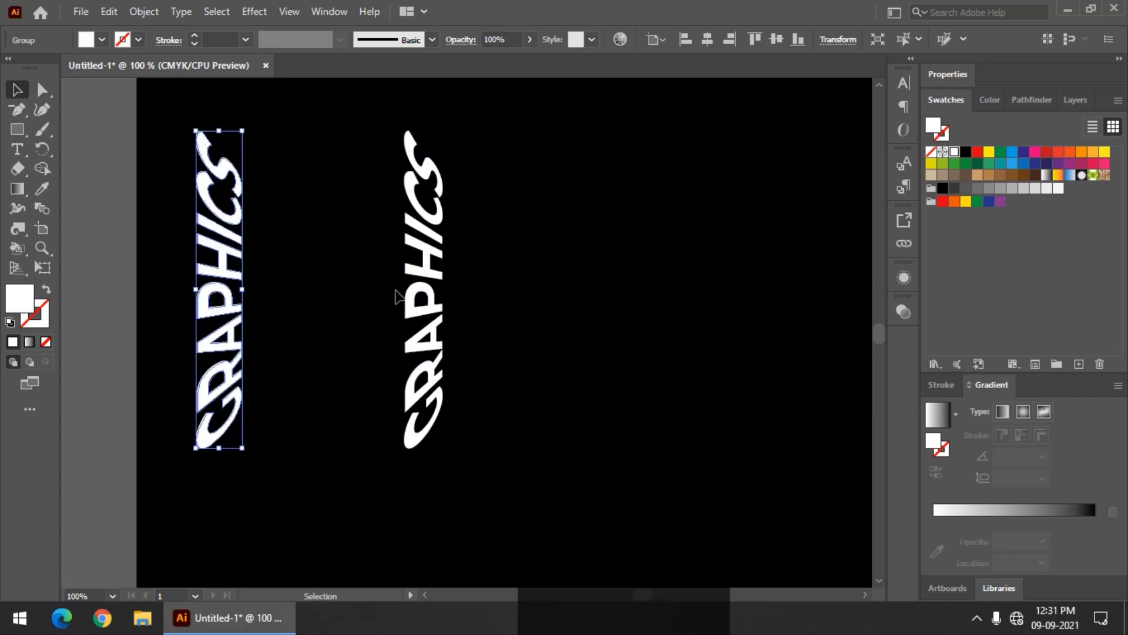
shift+drag(419, 289, 389, 301)
click(496, 283)
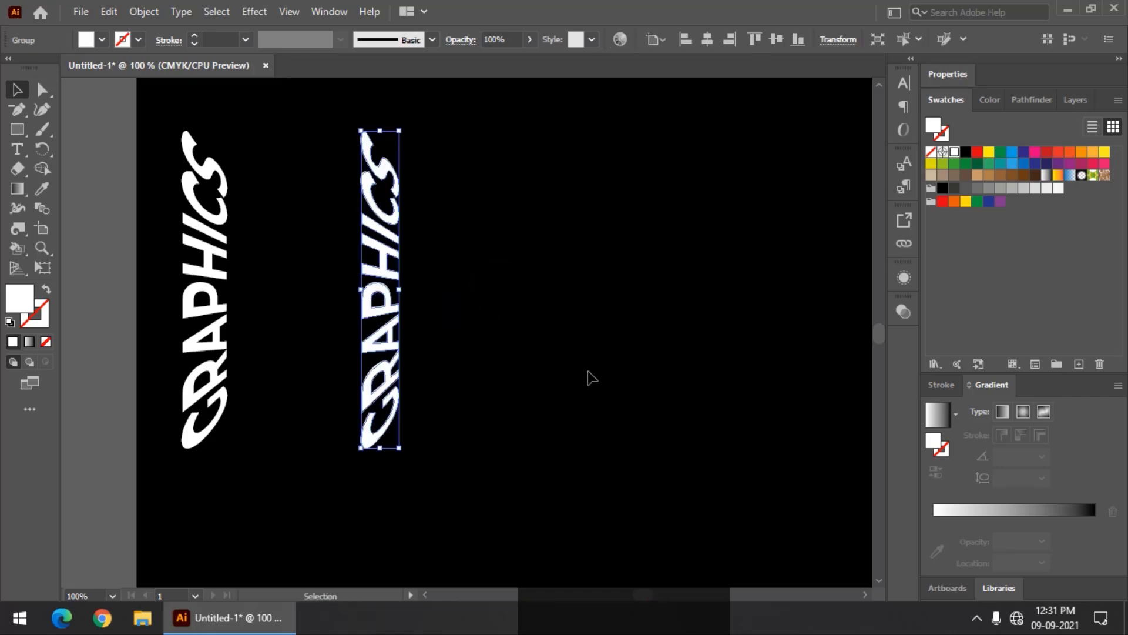
Blend the two GRAPHICS texts using Specified Steps spacing with 2 steps
shift+click(214, 303)
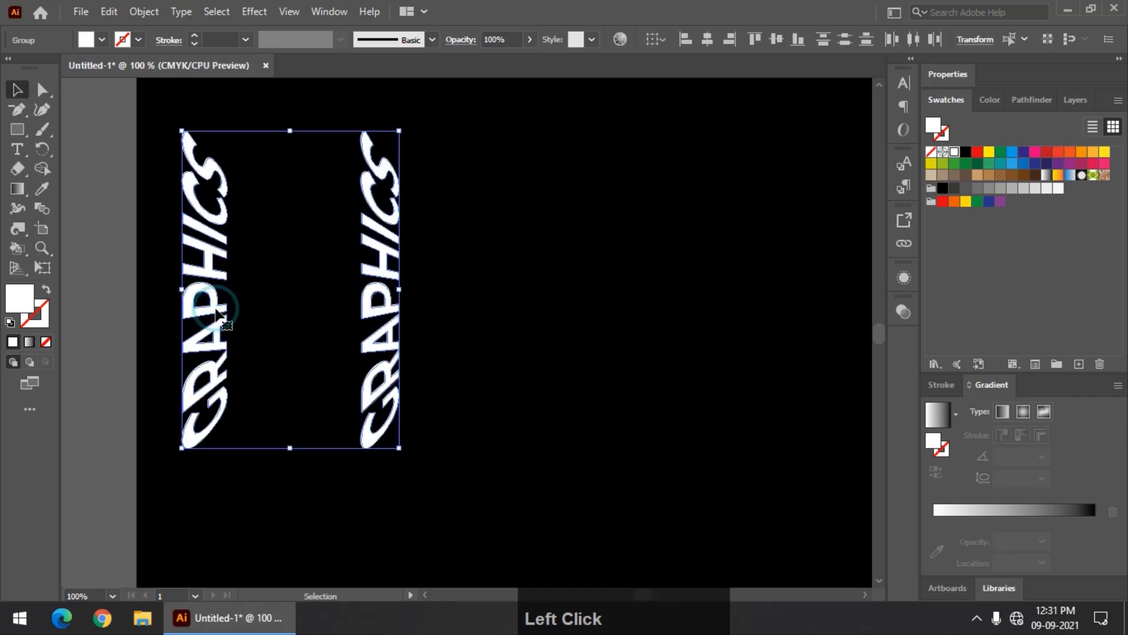
click(151, 14)
mouse_move(239, 472)
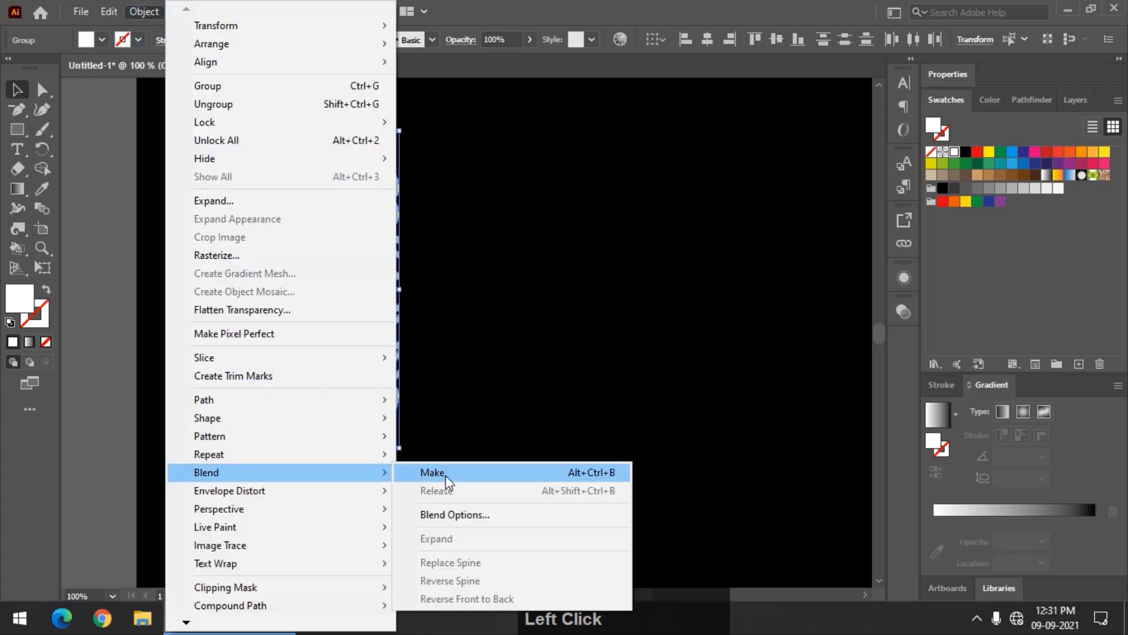
click(460, 515)
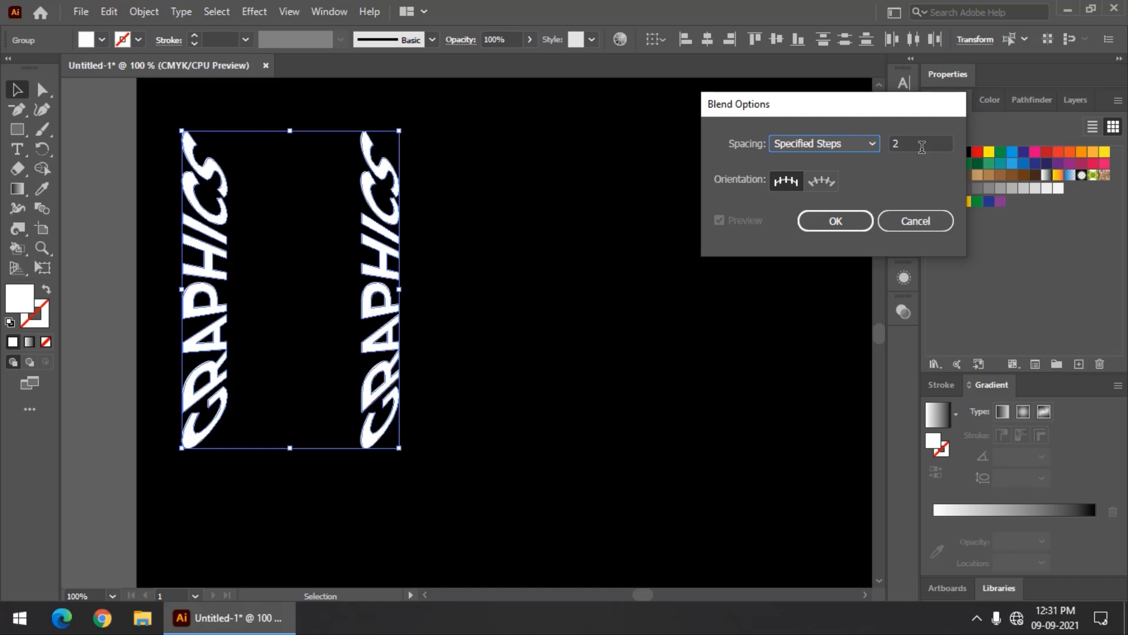
click(862, 221)
click(143, 12)
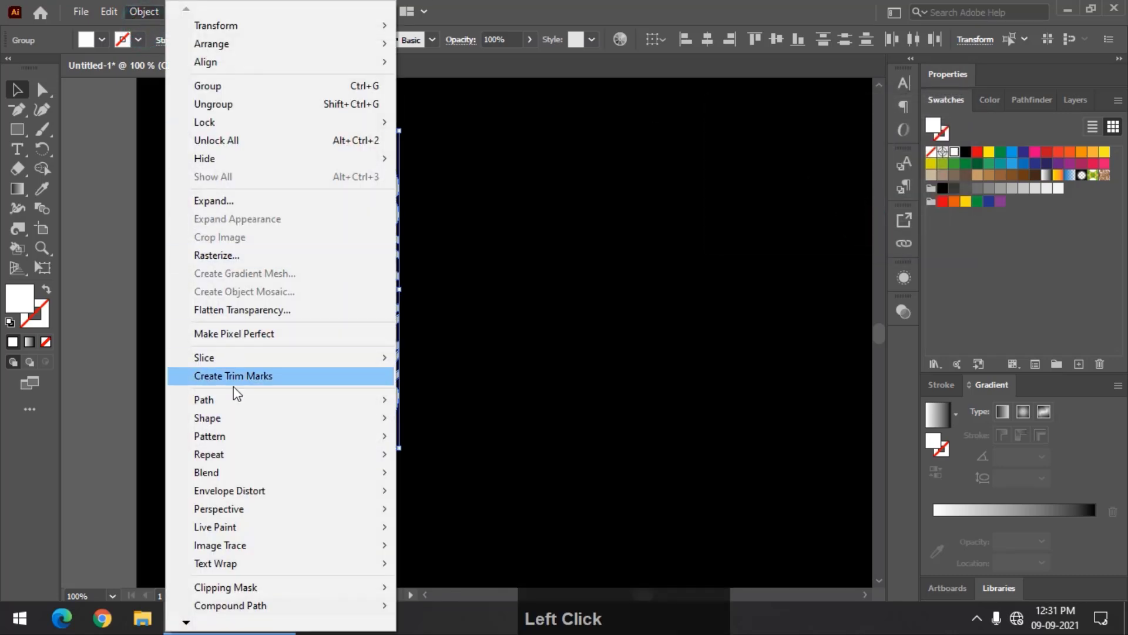
mouse_move(234, 473)
click(511, 474)
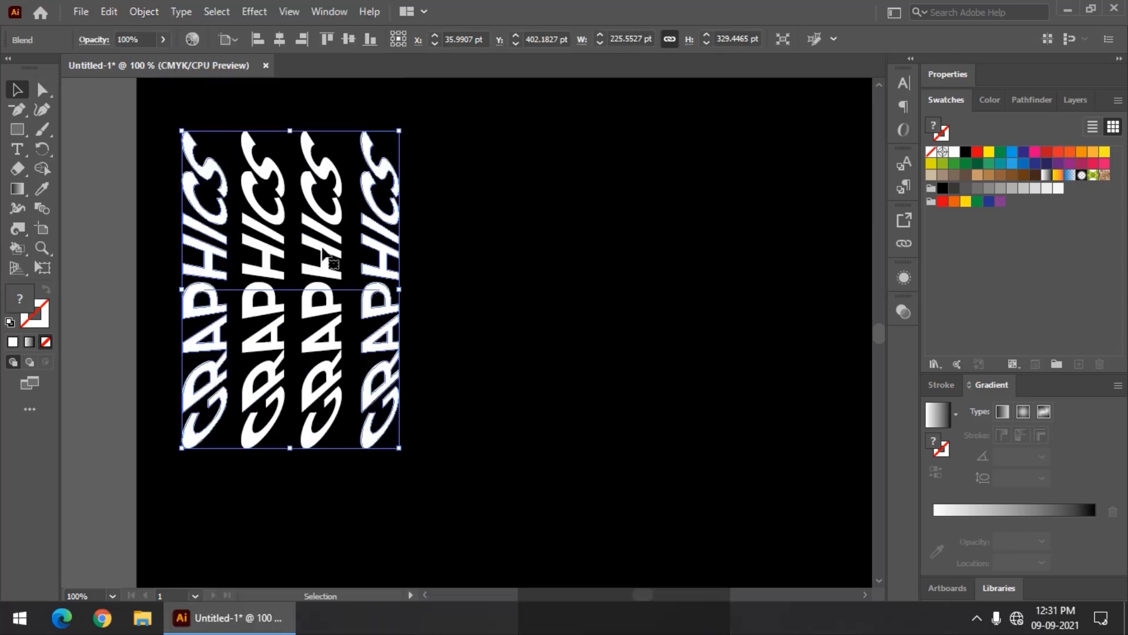
Duplicate the four-column blend straight to the right and rotate the duplicate 180 degrees
key(alt)
drag(324, 253, 563, 270)
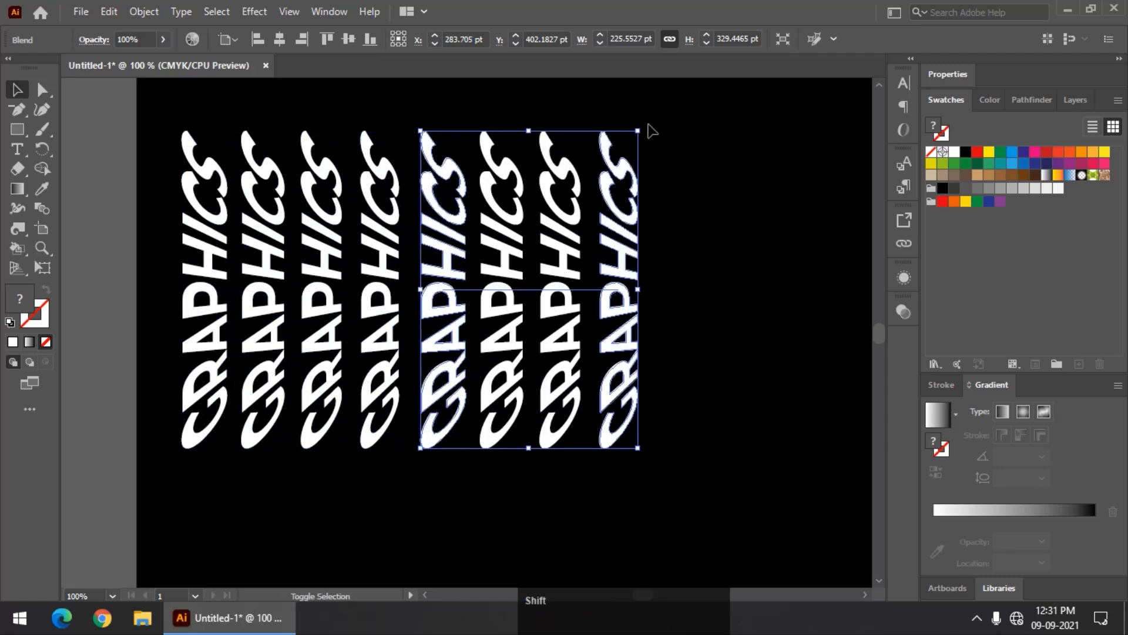
drag(647, 125, 395, 420)
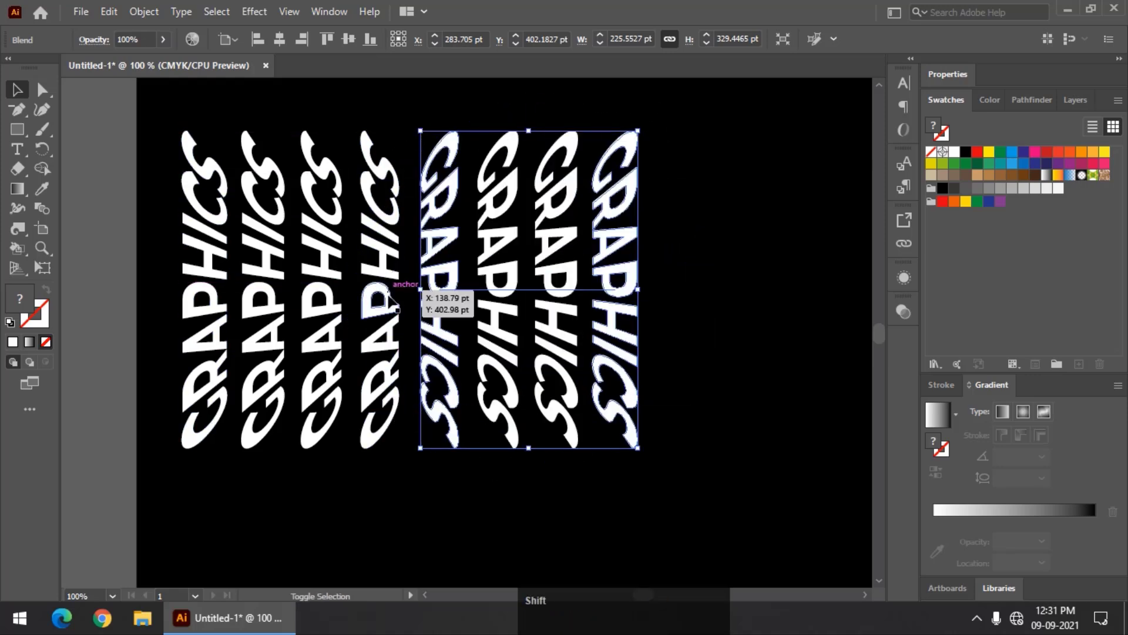
Apply the white-to-black gradient to both four-column blends and move them toward the middle of the artboard
shift+click(385, 296)
drag(417, 275, 429, 280)
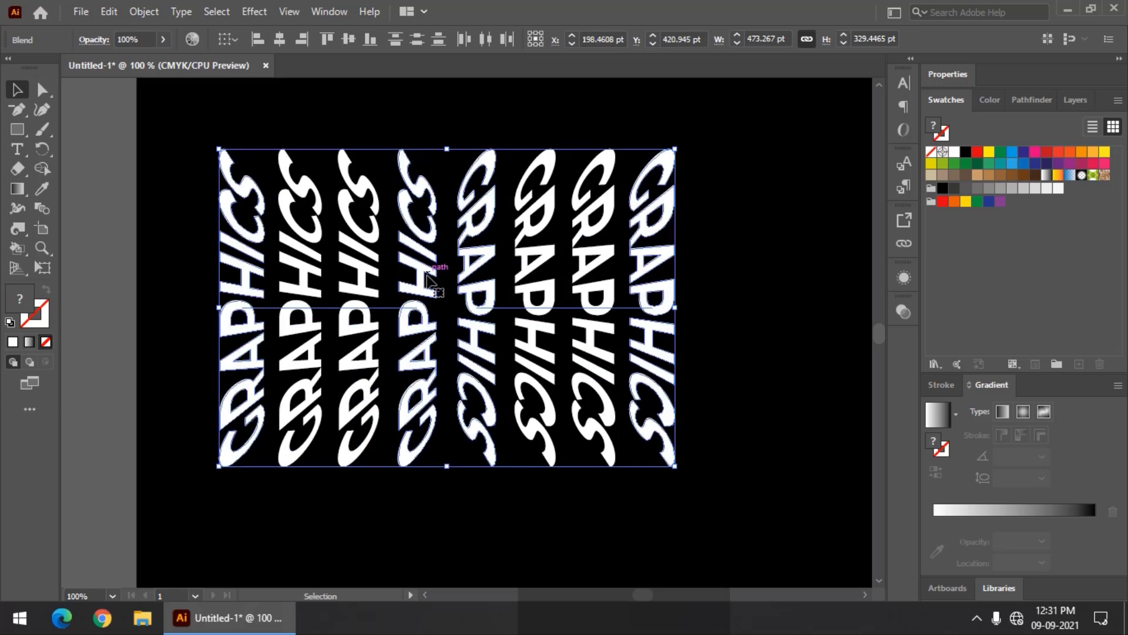
click(957, 411)
click(864, 446)
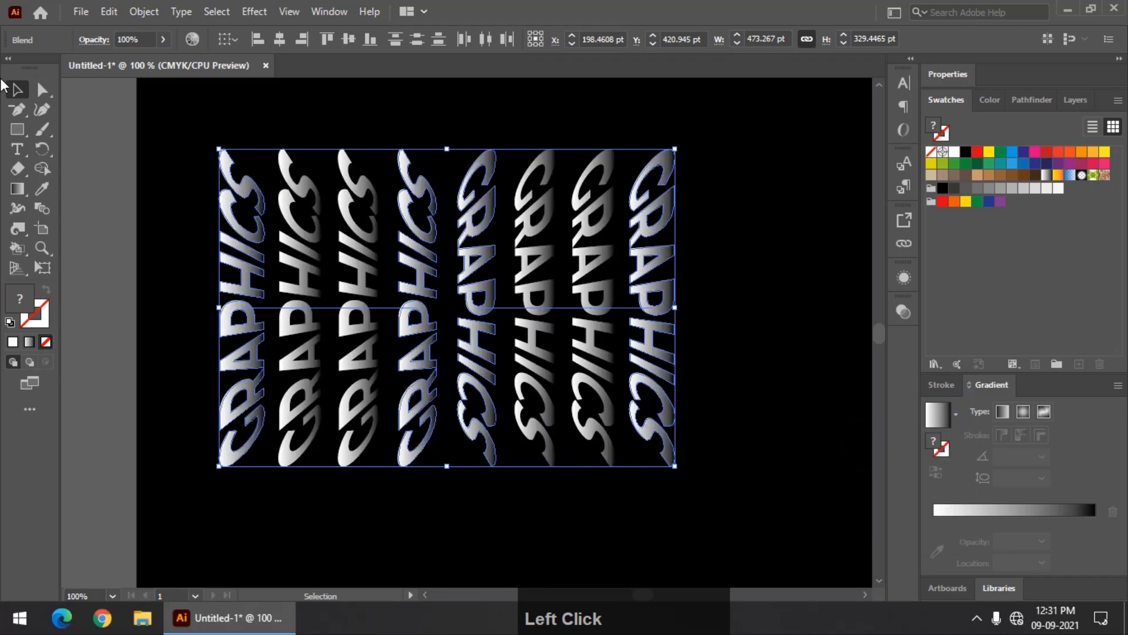
drag(418, 281, 447, 291)
click(105, 222)
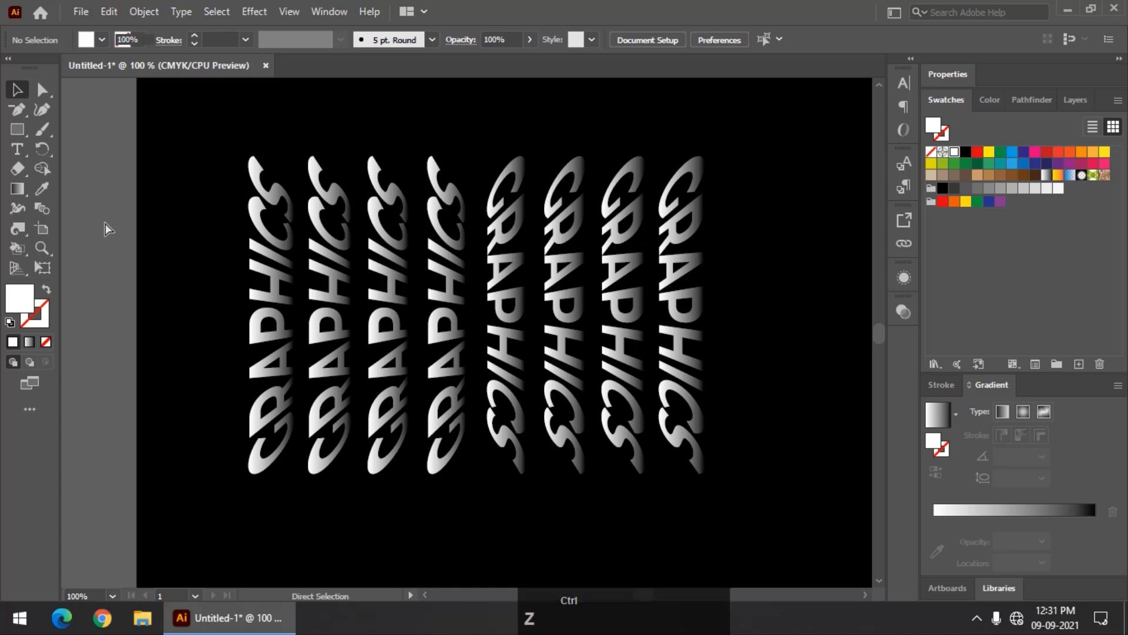
Undo the gradient, the rotated duplicate and the blend, going back to the two separate white texts
key(ctrl+z)
key(ctrl+z)
key(ctrl+z)
key(ctrl+z)
key(ctrl+z)
key(ctrl+z)
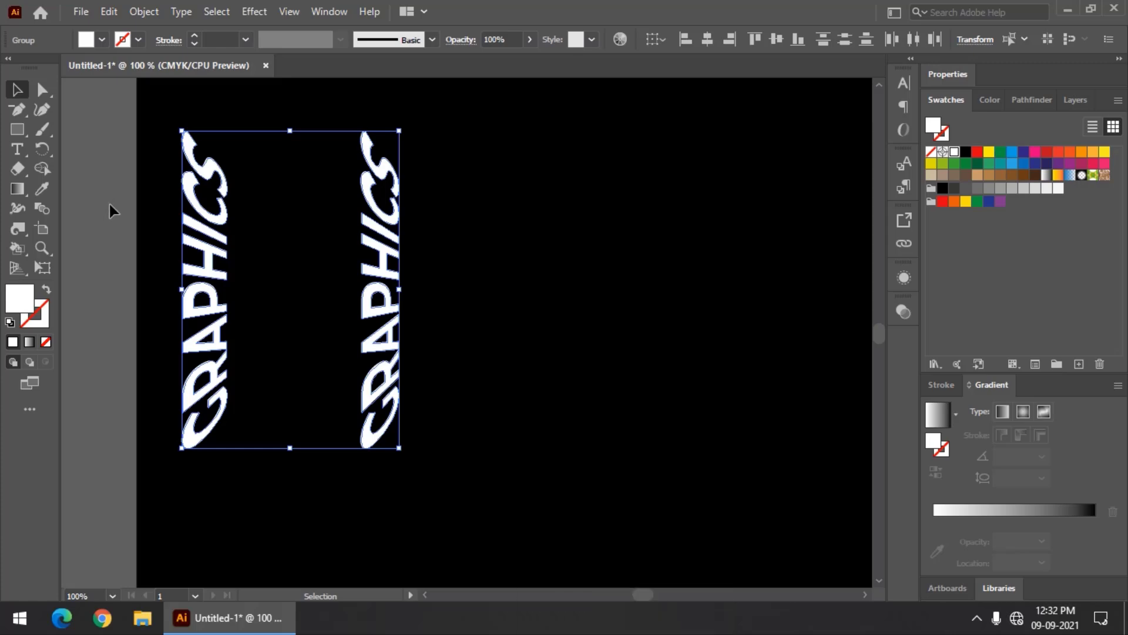
Blend the two GRAPHICS texts using Specified Steps spacing with 4 steps
click(143, 12)
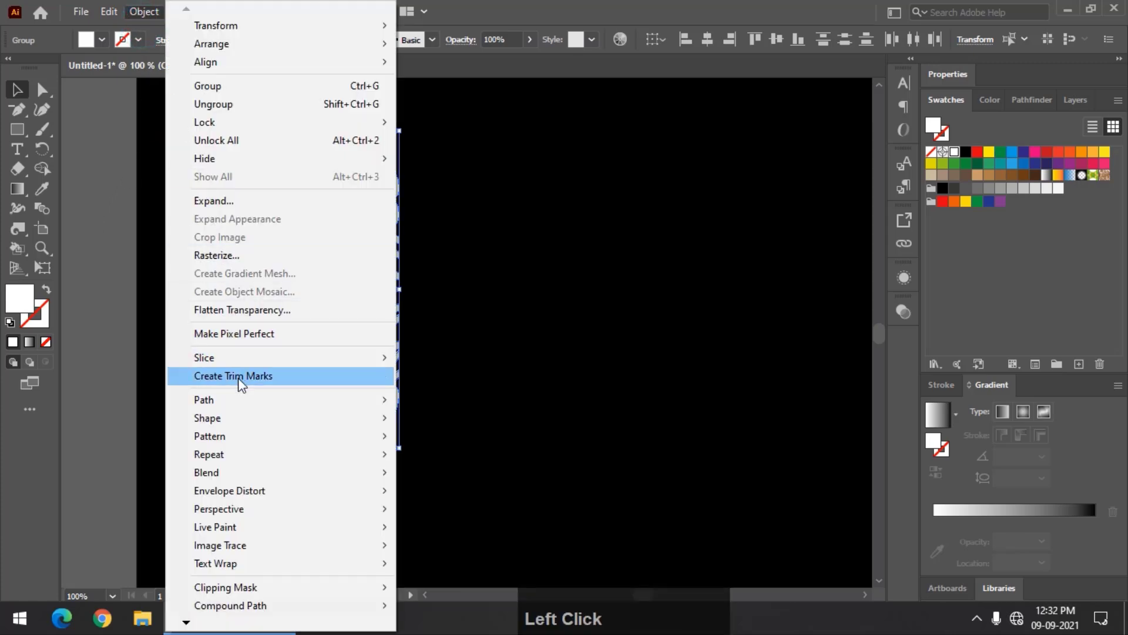
mouse_move(241, 470)
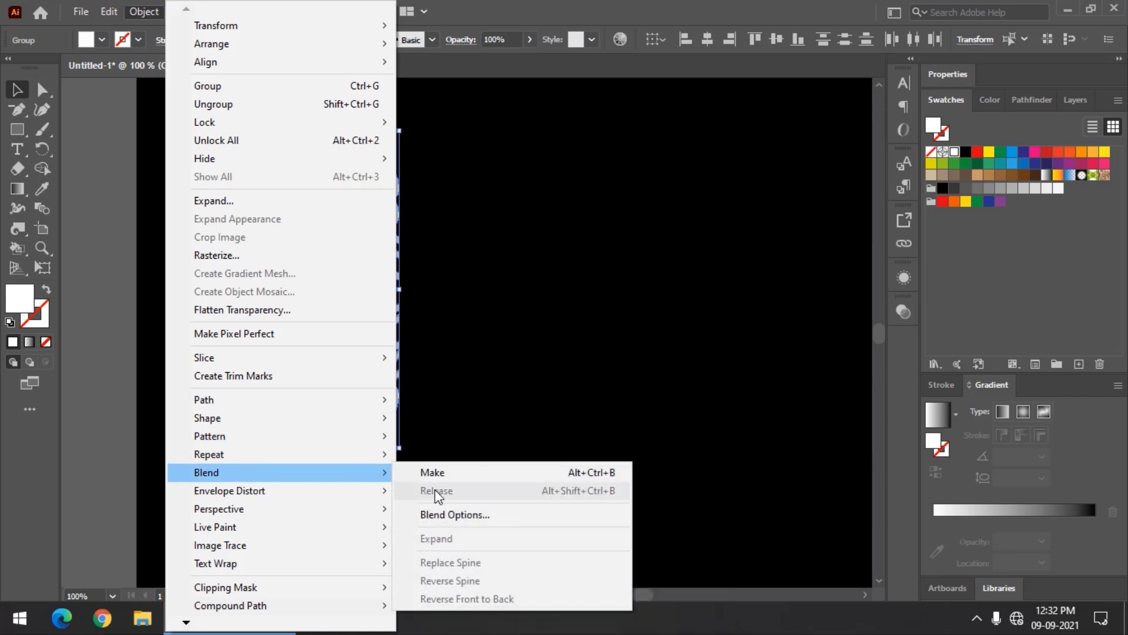
click(446, 513)
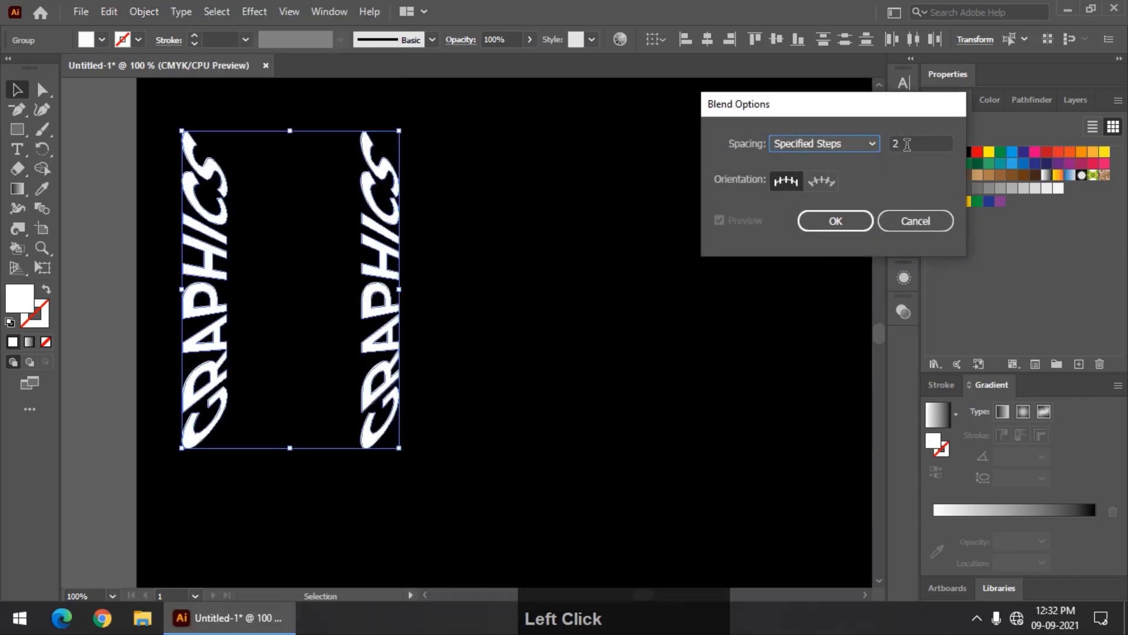
click(907, 144)
scroll(907, 144, up, 1)
click(838, 219)
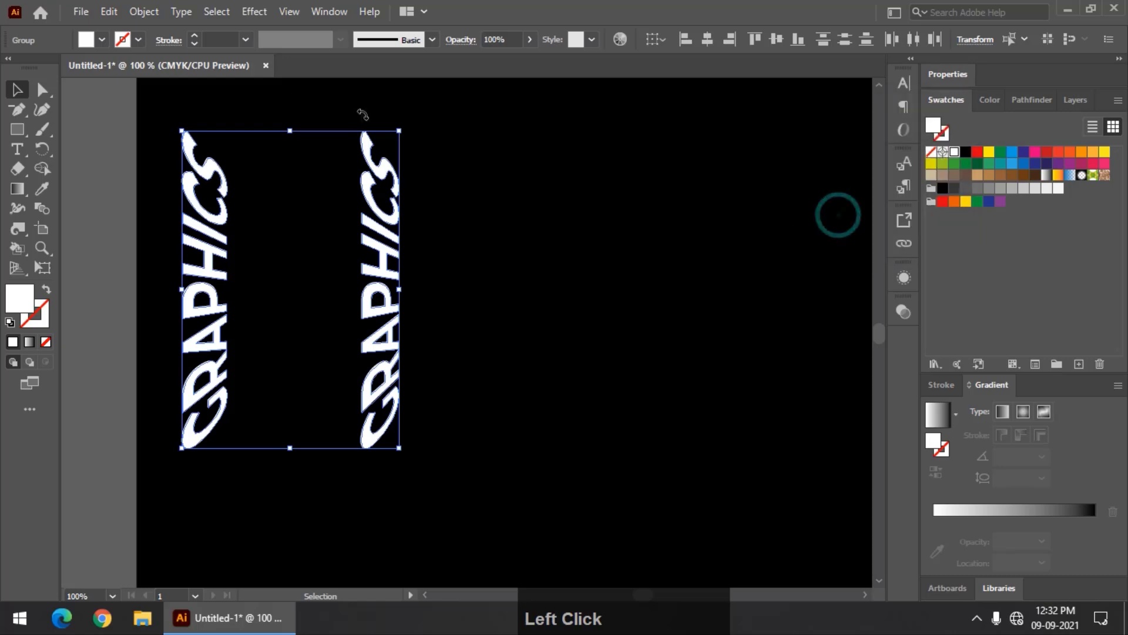
click(154, 13)
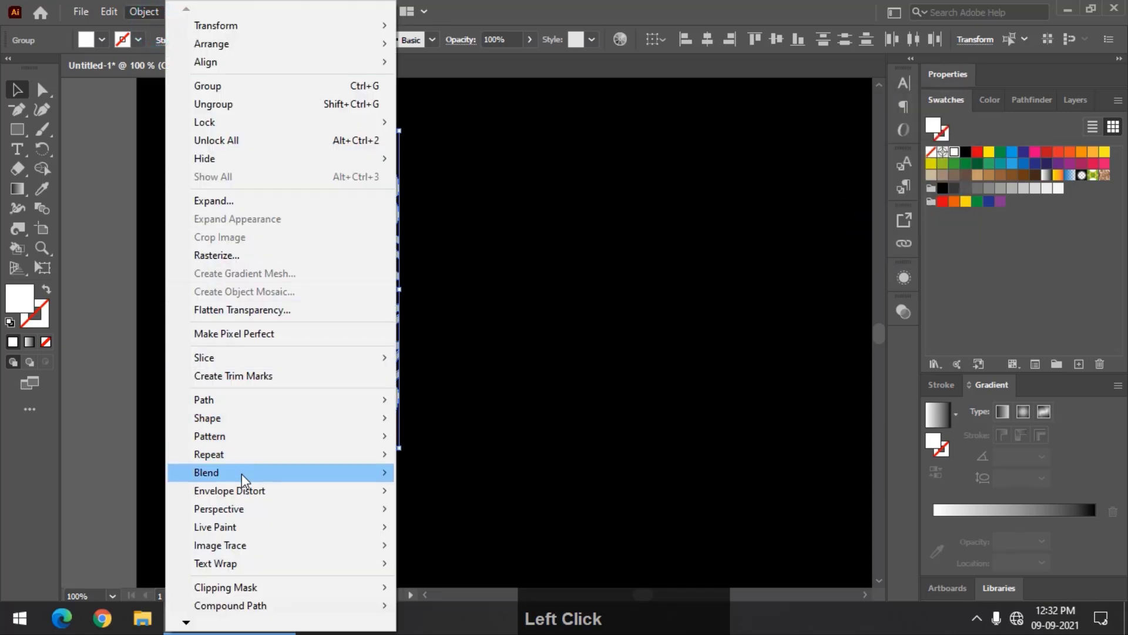
mouse_move(241, 474)
click(449, 474)
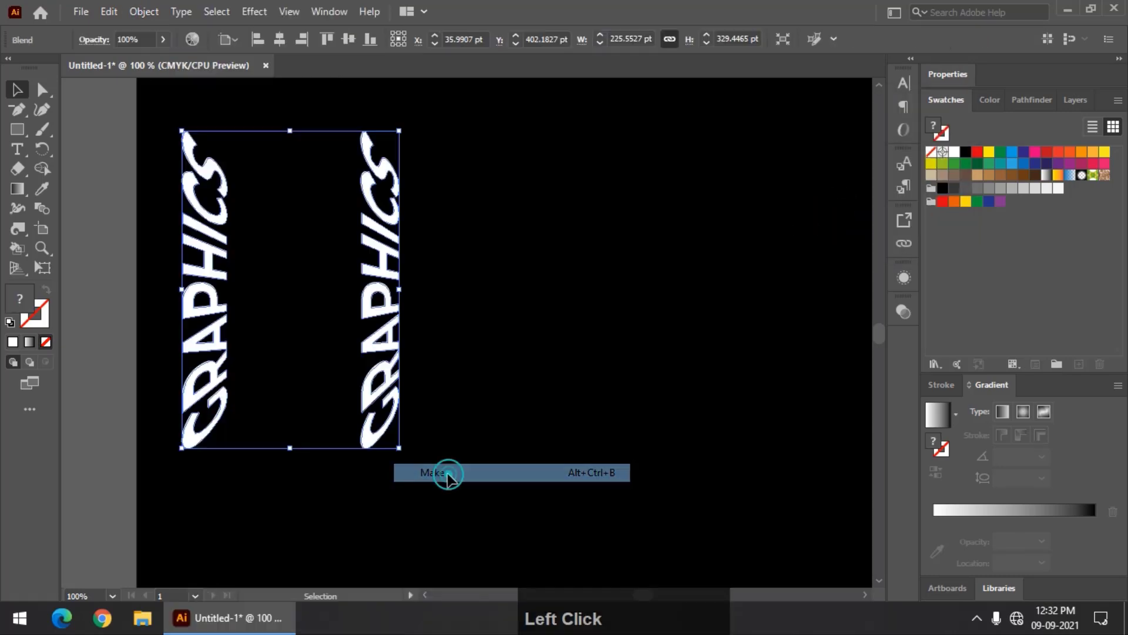
Duplicate the six-column blend to the right and rotate the duplicate 180 degrees
drag(328, 275, 548, 311)
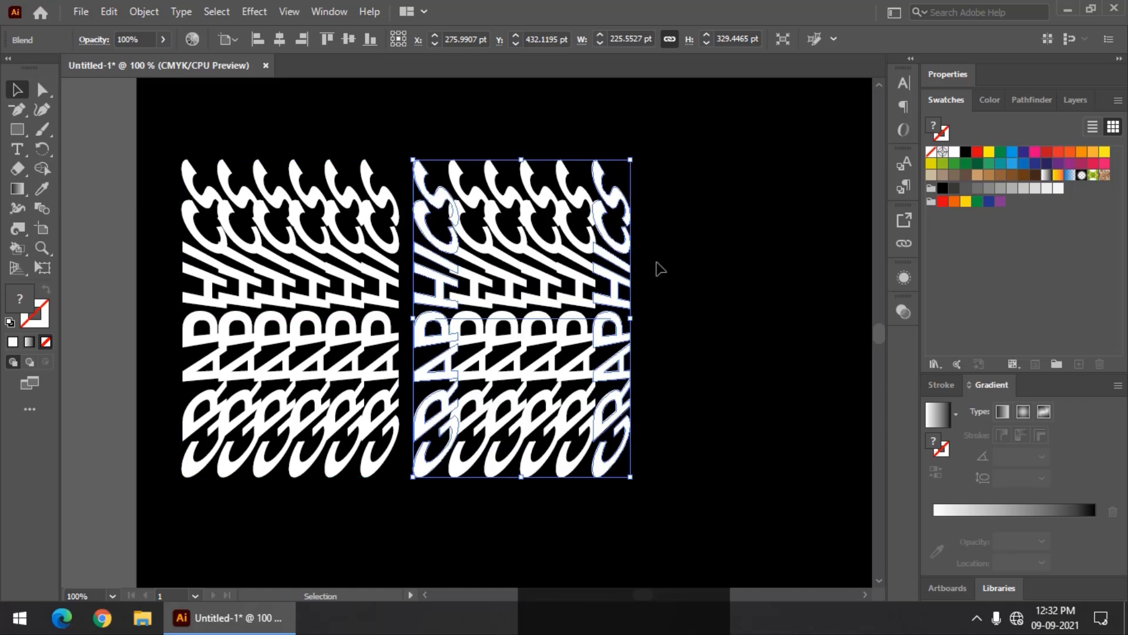
drag(630, 159, 369, 470)
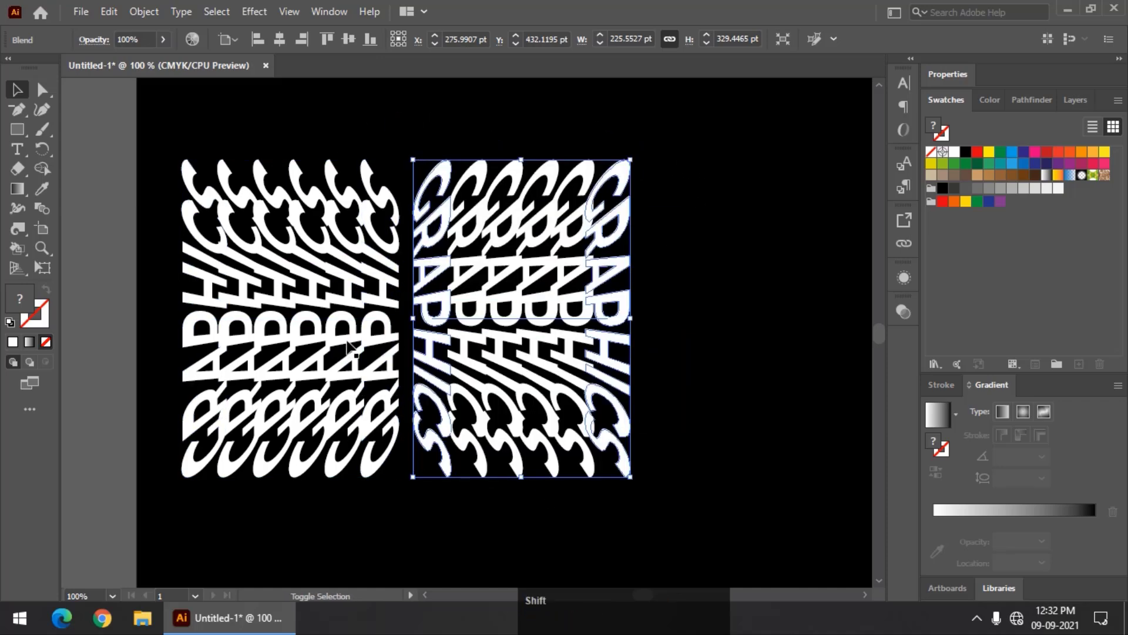
Apply the white-to-black gradient to both six-column blends and move them right toward the middle of the artboard
shift+click(368, 465)
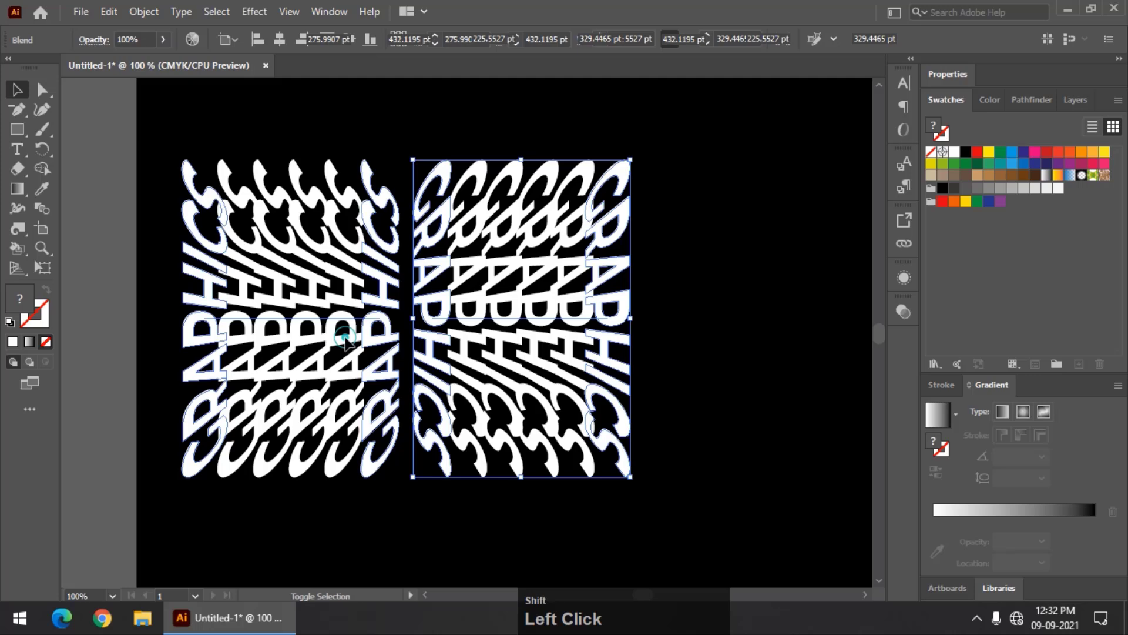
click(953, 412)
click(914, 450)
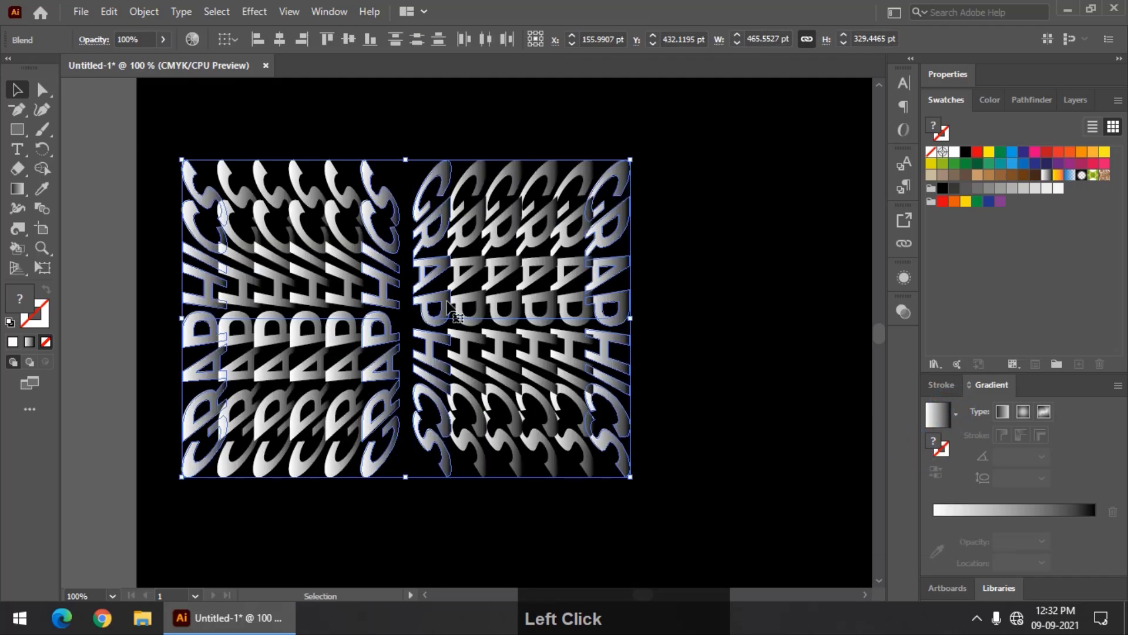
drag(481, 321, 539, 321)
click(109, 287)
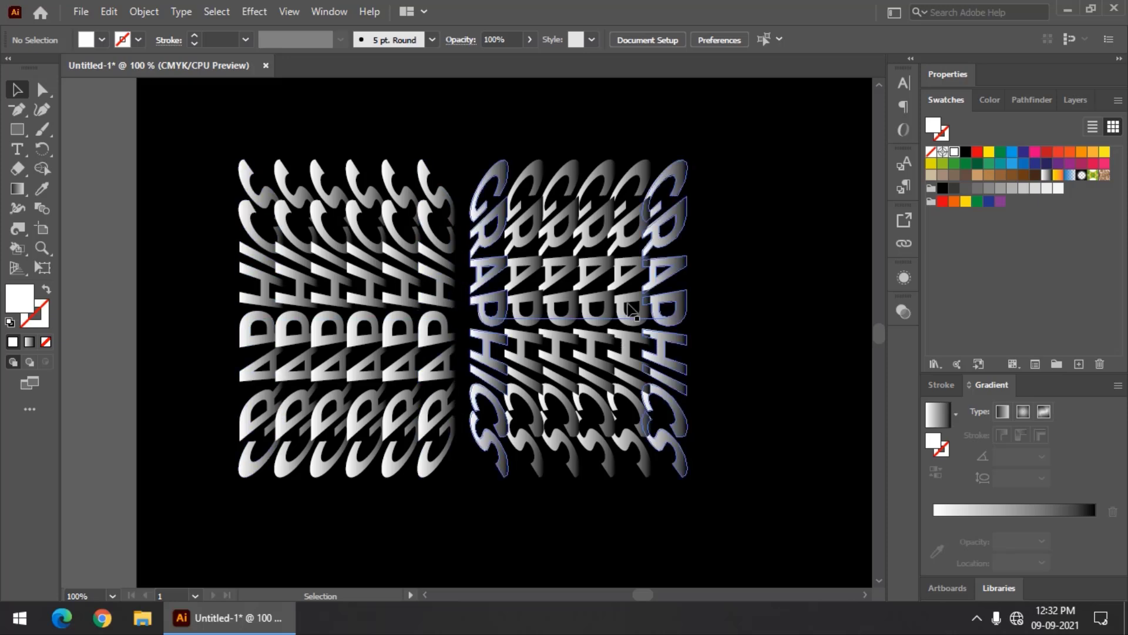
Delete the rotated blend and duplicate the remaining gradient blend straight to the right in its place
click(539, 303)
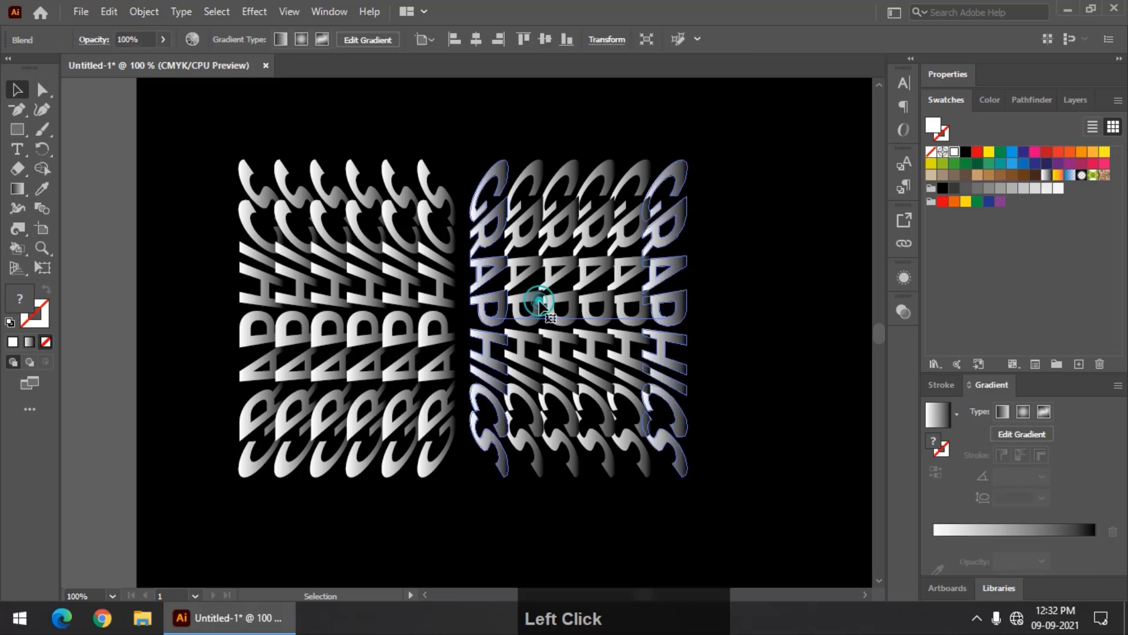
key(Delete)
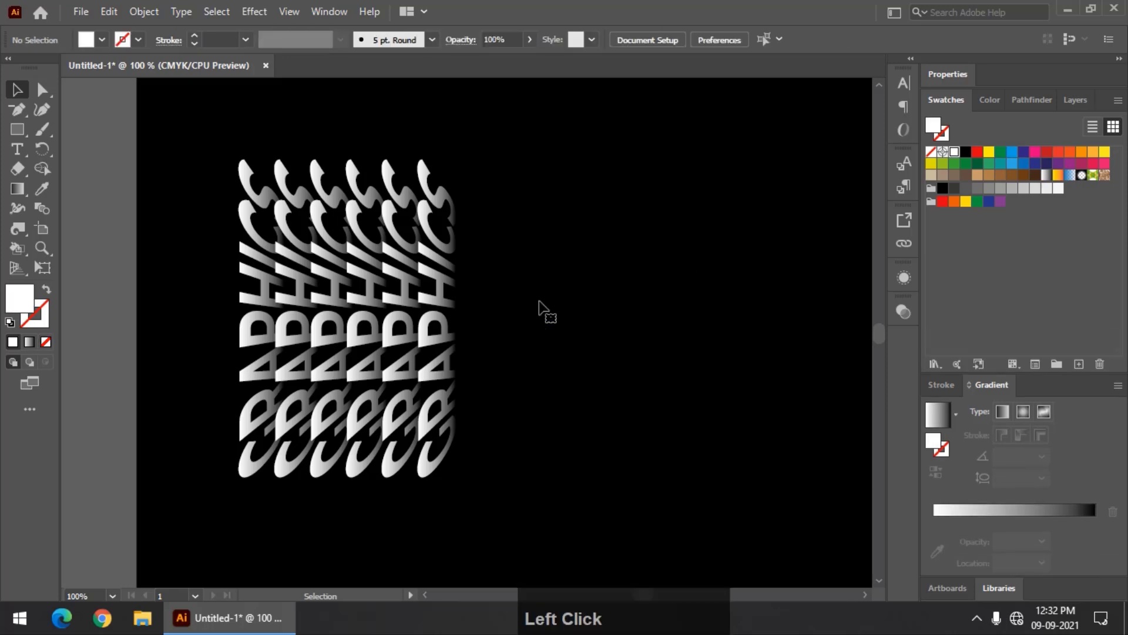
click(431, 320)
key(alt)
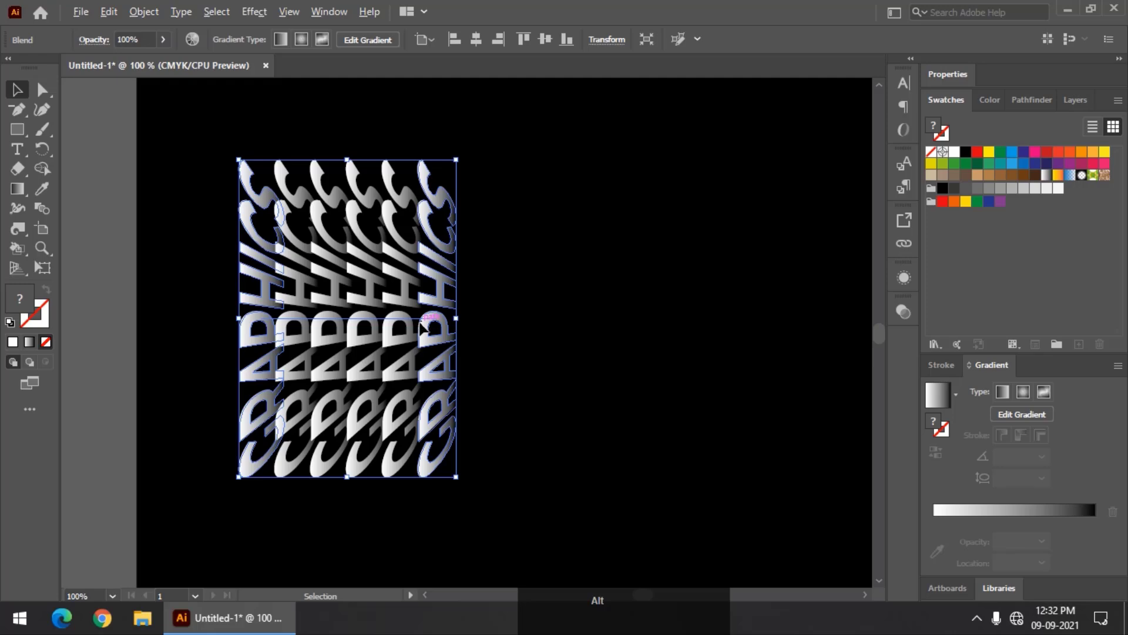
key(shift)
drag(422, 327, 658, 335)
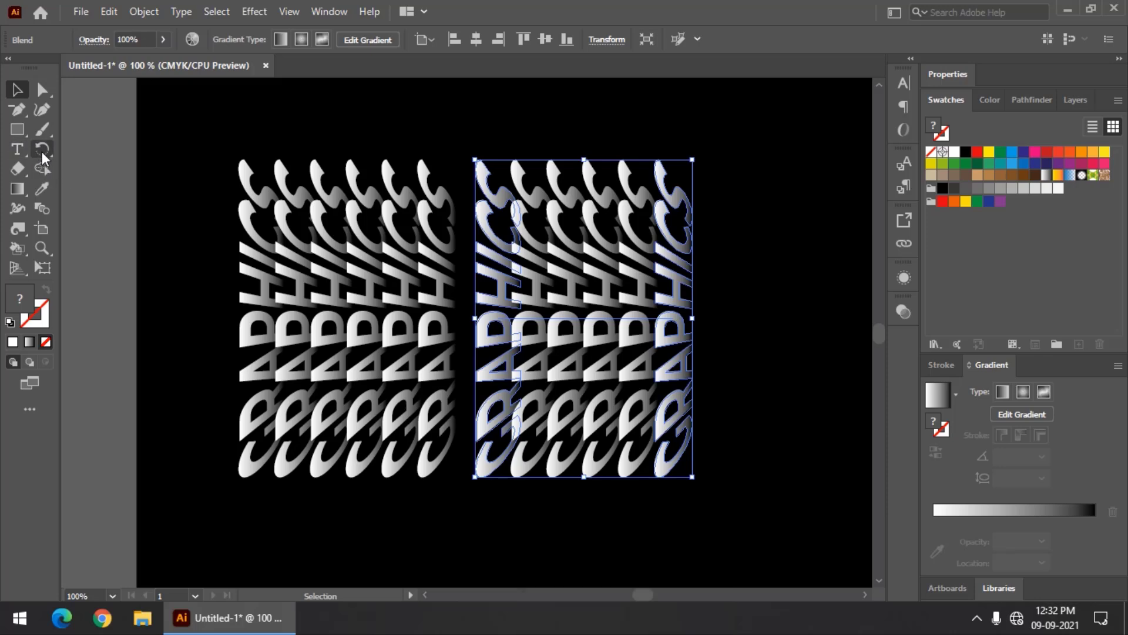
Reflect the duplicated blend across the vertical axis and reselect it
click(41, 150)
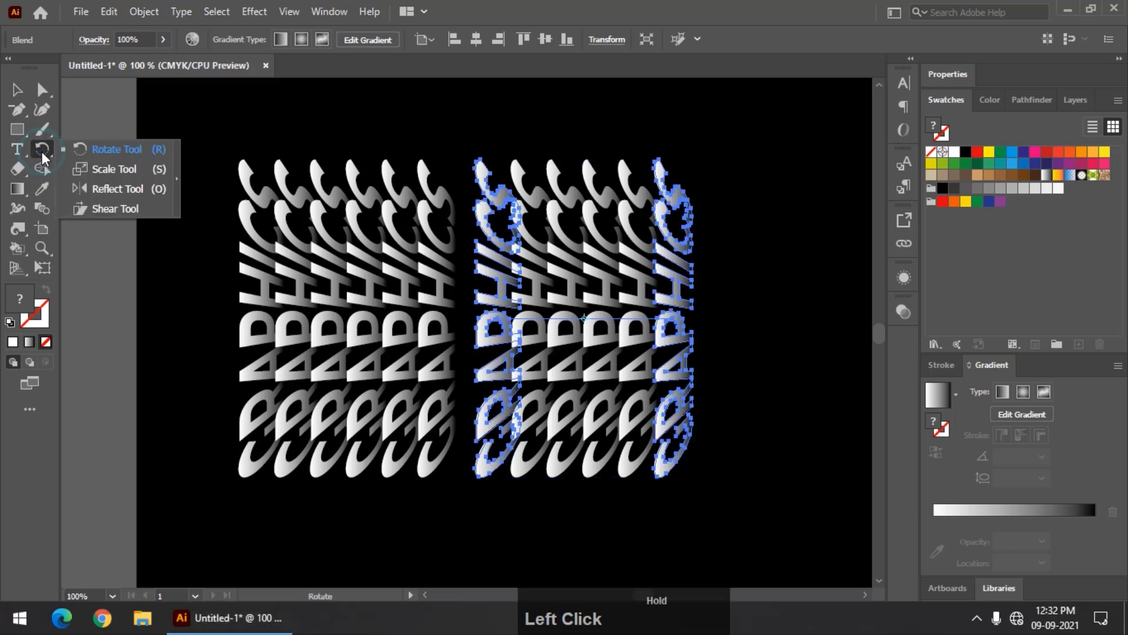
click(115, 187)
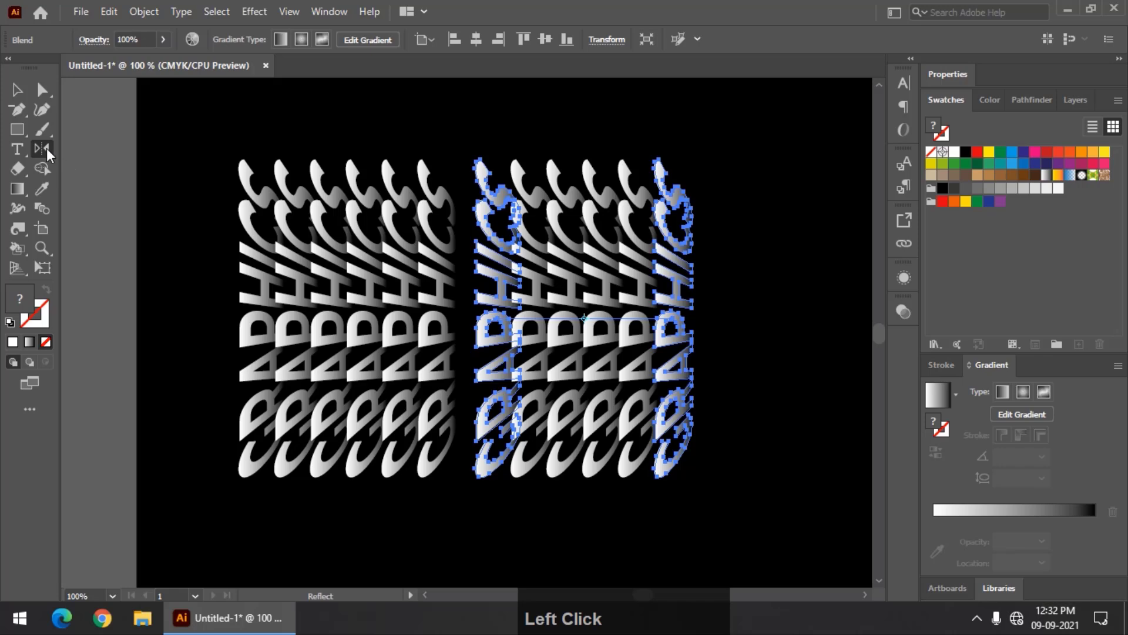
double_click(47, 151)
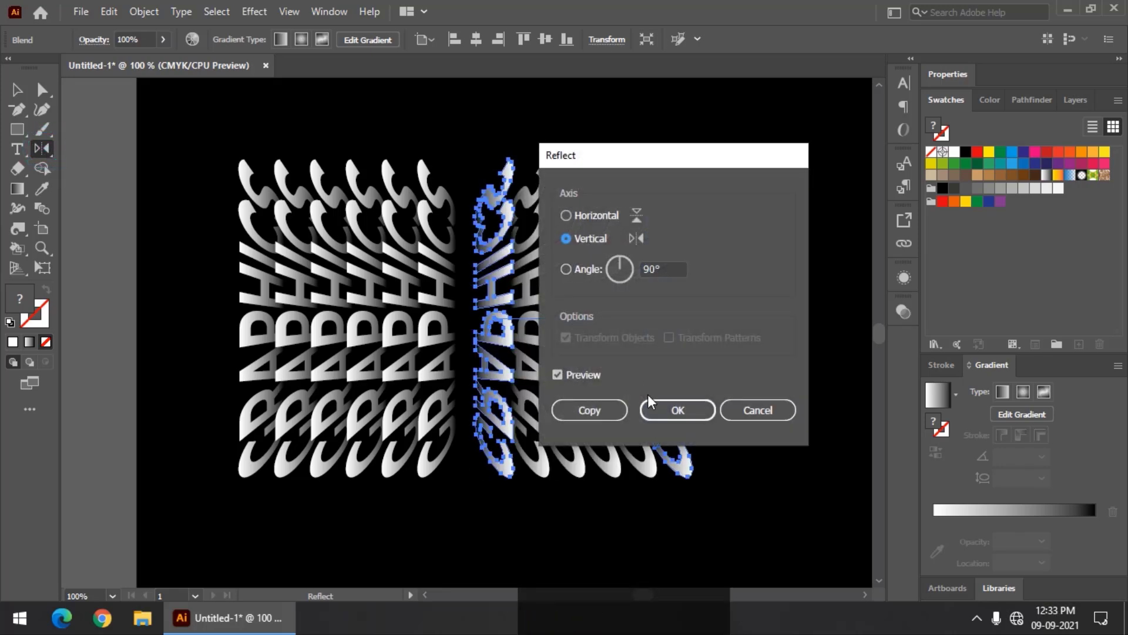
click(679, 410)
click(16, 90)
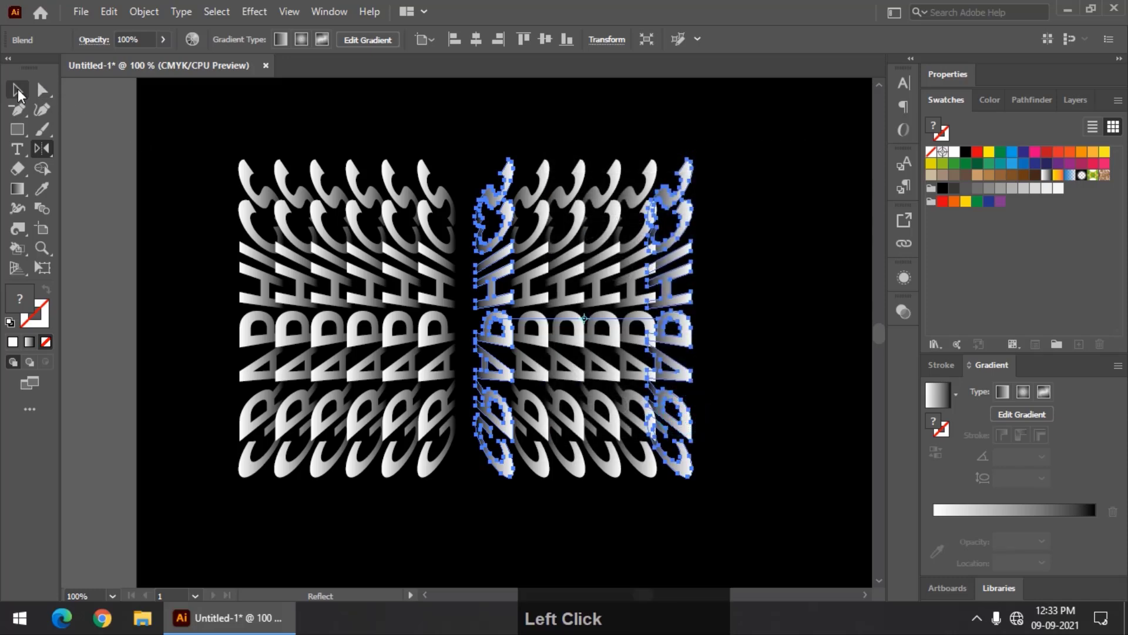
click(96, 141)
click(514, 263)
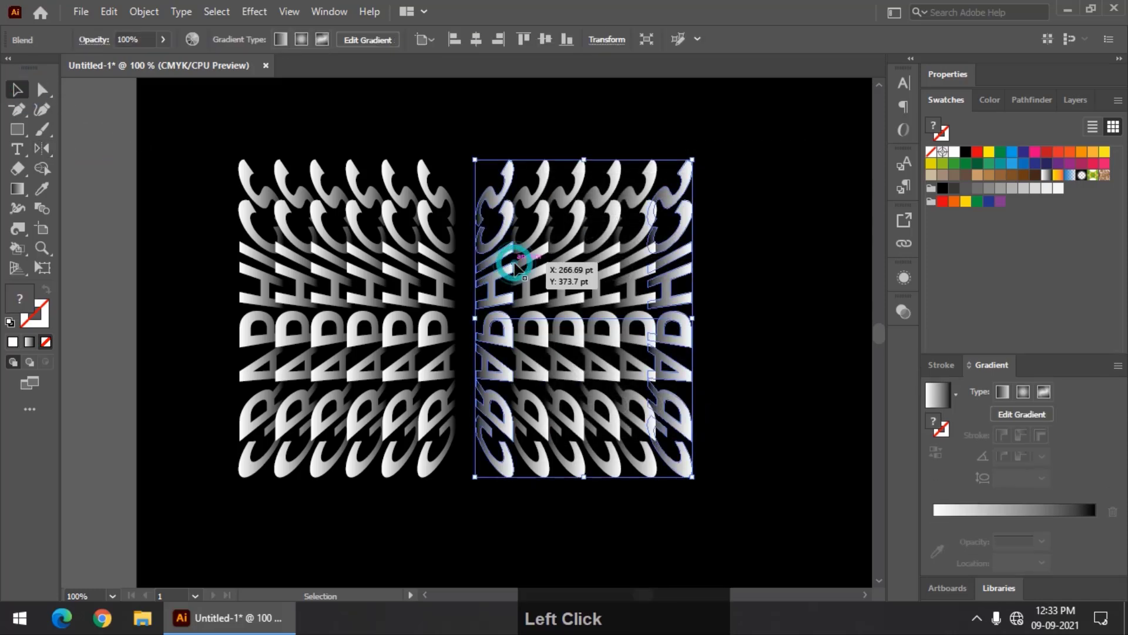
Nudge the mirrored blend slightly left to narrow the dark gap between the two halves, then deselect it
key(Left)
key(Left)
key(Left)
key(Left)
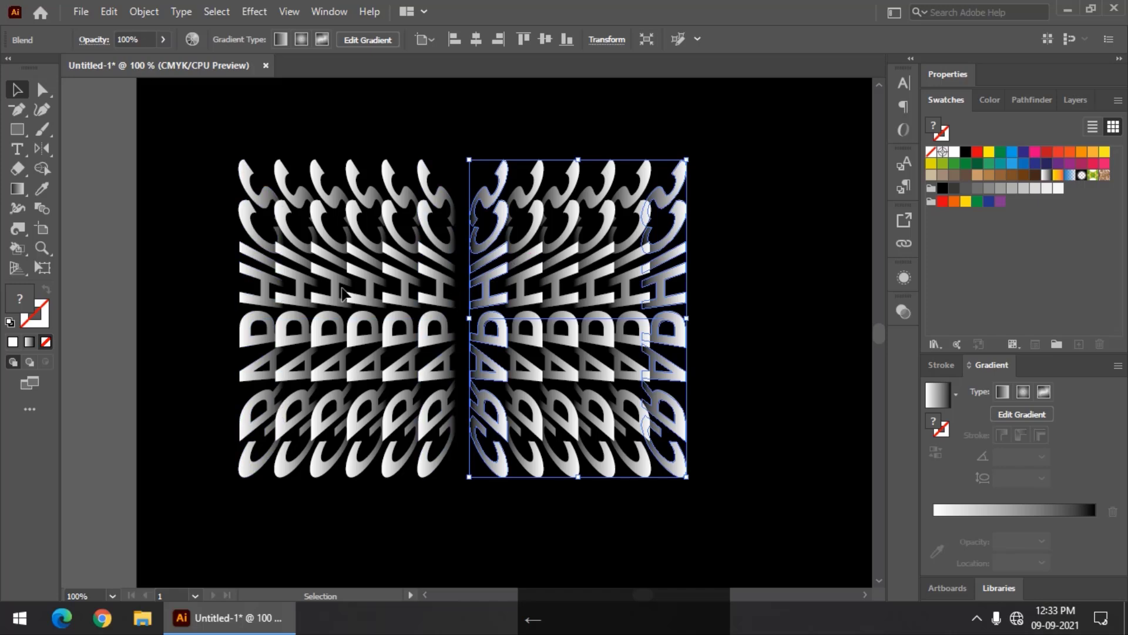
click(343, 294)
click(114, 216)
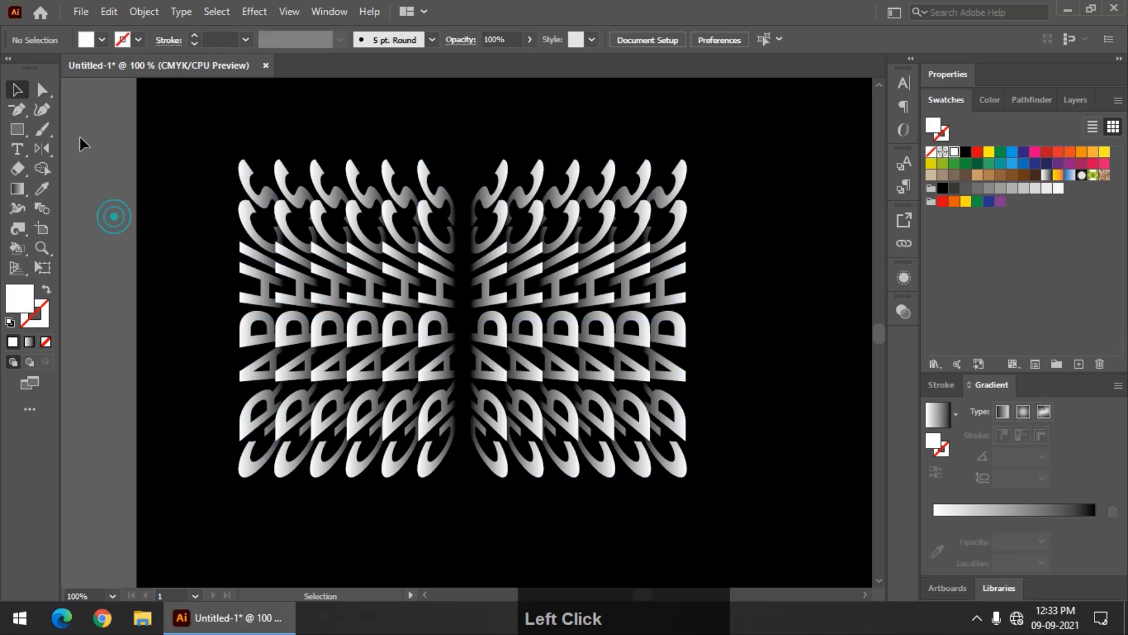
Move both blends together about 27 pt straight to the right to center them on the artboard, then deselect
drag(77, 125, 794, 523)
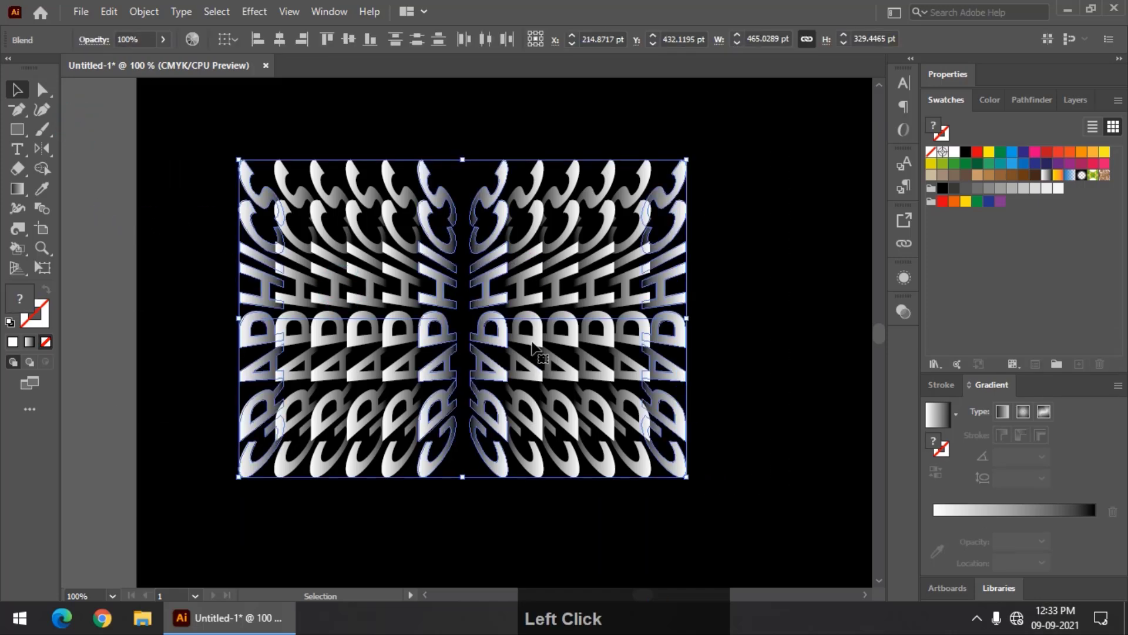
drag(532, 340, 561, 343)
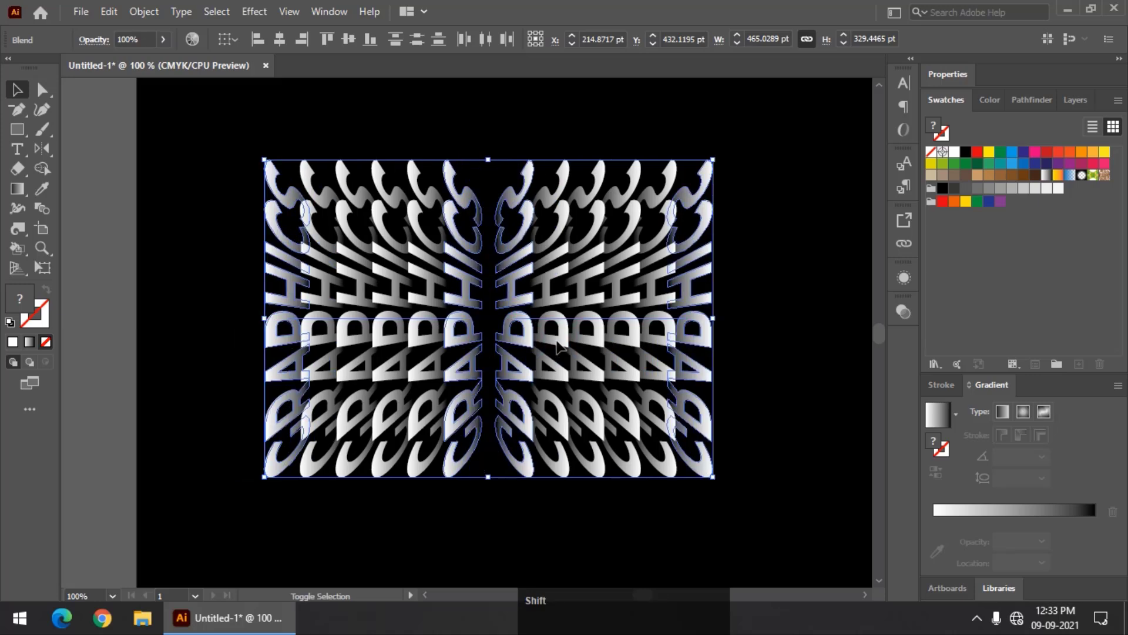
click(122, 346)
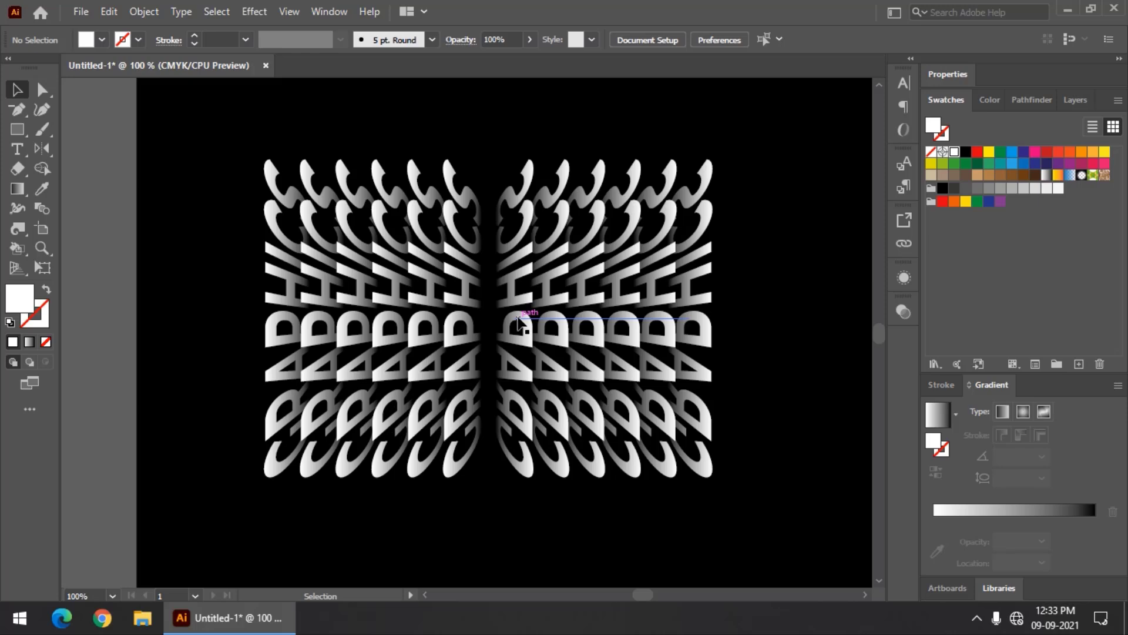
Try the Orange, Yellow gradient preset and then the blue gradient preset on both blends
drag(99, 134, 755, 487)
click(954, 416)
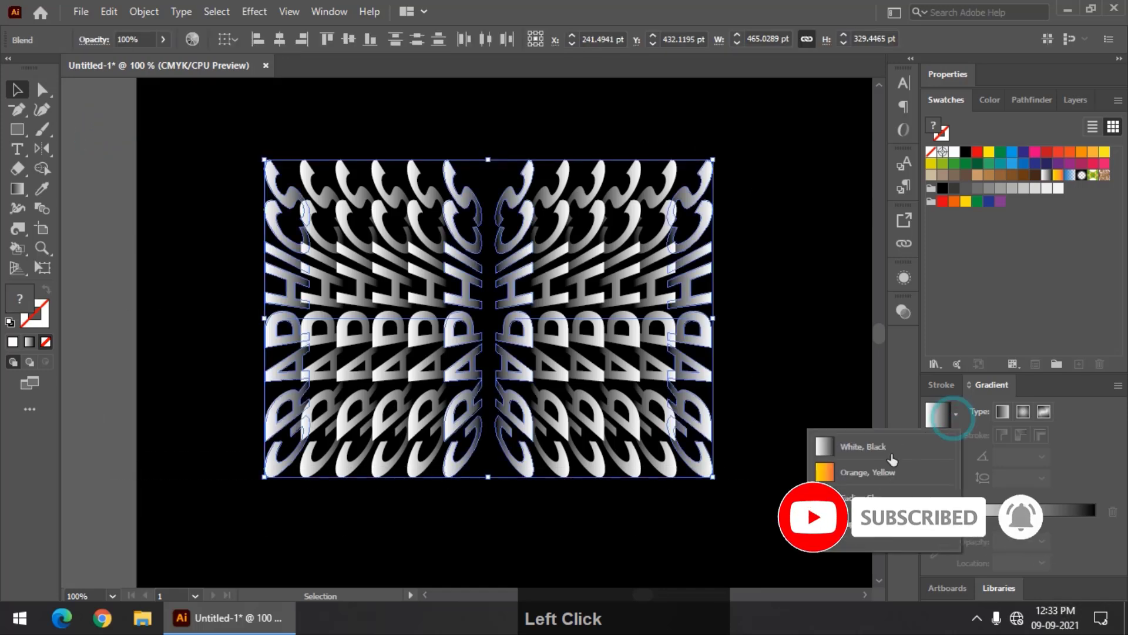
click(887, 472)
click(955, 416)
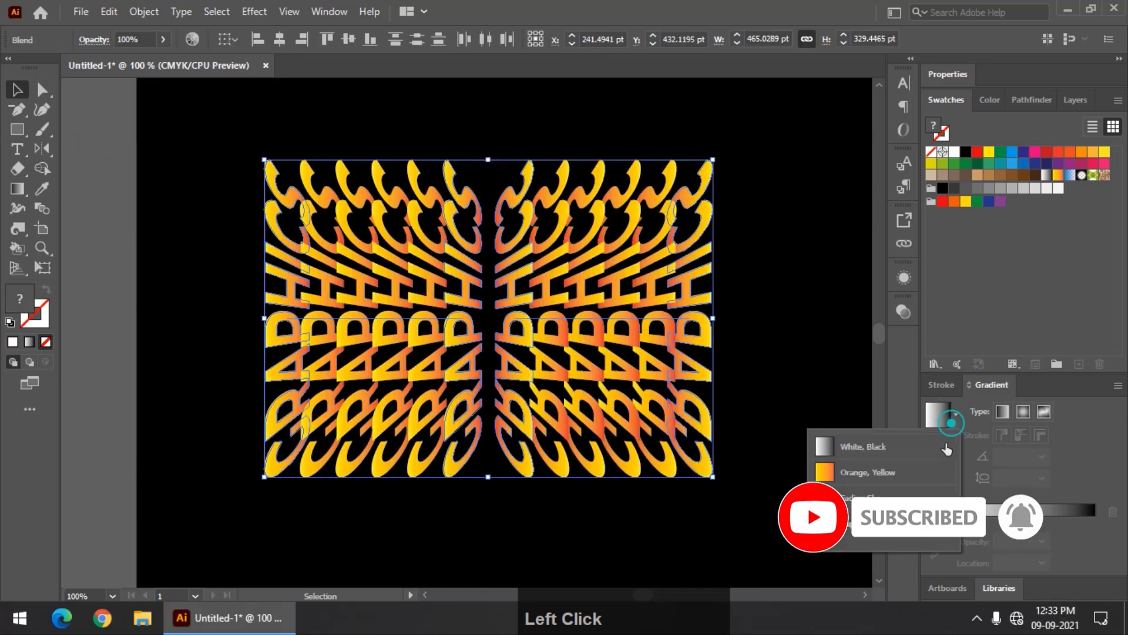
click(912, 499)
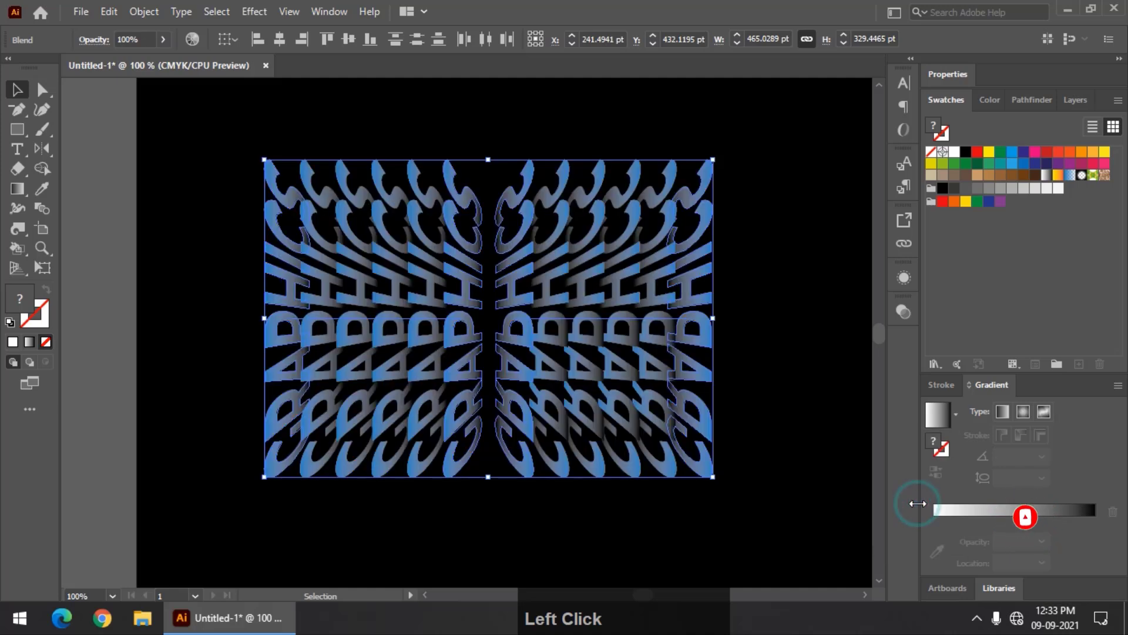
Apply the White, Black gradient preset to both blends again and deselect them
click(954, 416)
click(883, 444)
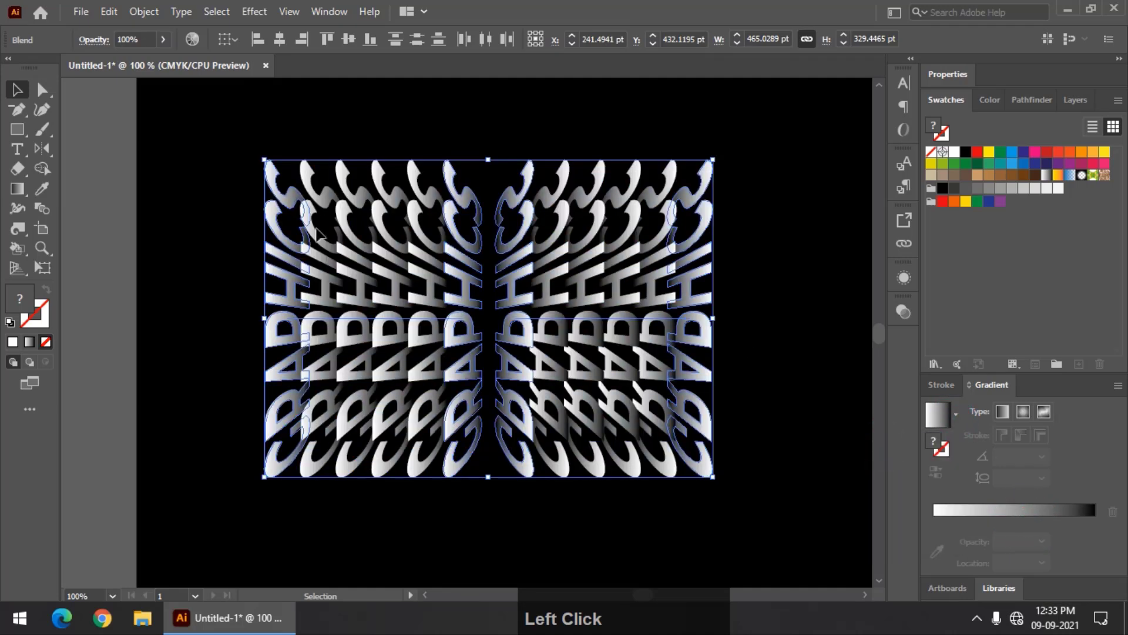
click(98, 215)
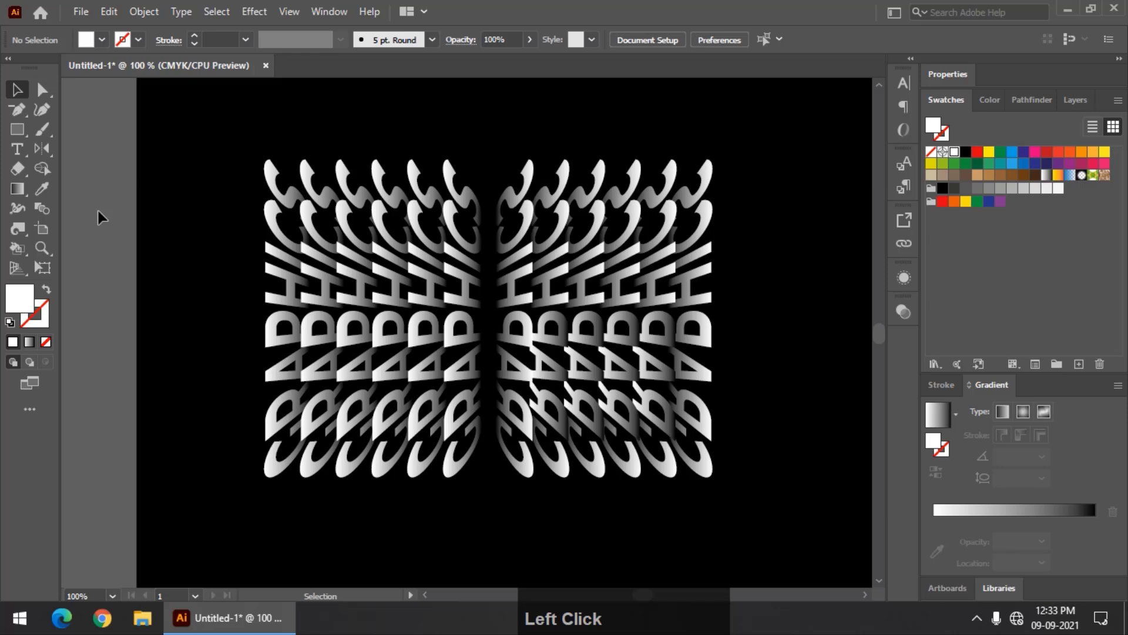